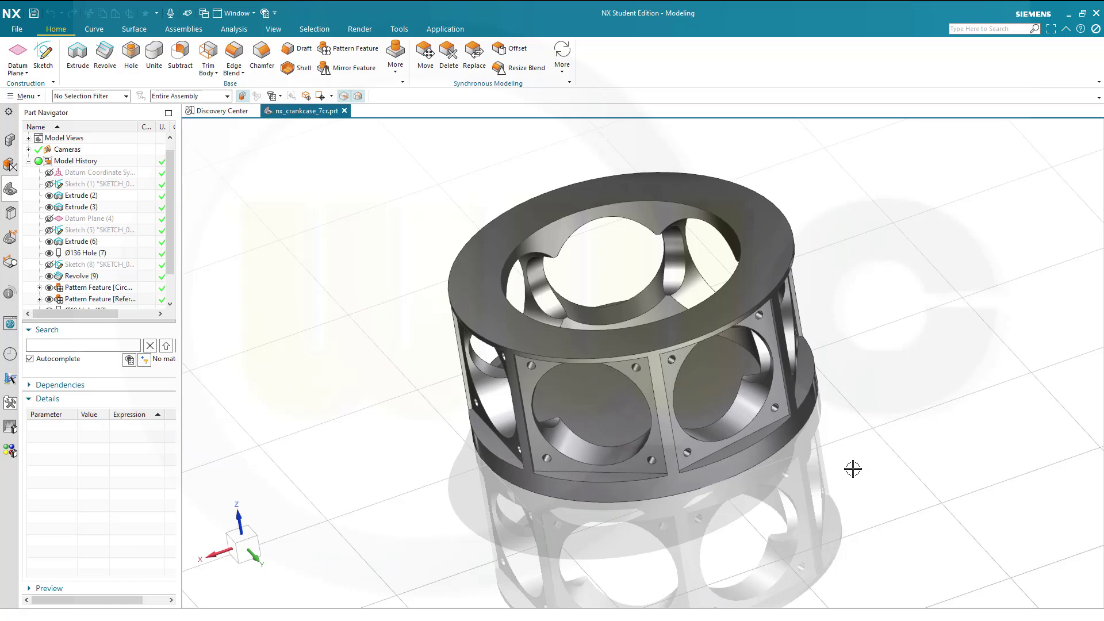
- Switch to the nx_crankcase_7cr_yt part and create a sketch on the XY plane of the datum coordinate system
{"action": "mouse_move", "coordinate": [853, 469]}
{"action": "middle_mouse_down"}
{"action": "mouse_move", "coordinate": [922, 463]}
{"action": "mouse_move", "coordinate": [916, 475]}
{"action": "mouse_move", "coordinate": [839, 467]}
{"action": "mouse_move", "coordinate": [796, 395]}
{"action": "mouse_move", "coordinate": [788, 437]}
{"action": "mouse_move", "coordinate": [708, 455]}
{"action": "mouse_move", "coordinate": [684, 428]}
{"action": "mouse_move", "coordinate": [636, 443]}
{"action": "mouse_move", "coordinate": [625, 479]}
{"action": "mouse_move", "coordinate": [663, 498]}
{"action": "mouse_move", "coordinate": [765, 449]}
{"action": "middle_mouse_up"}
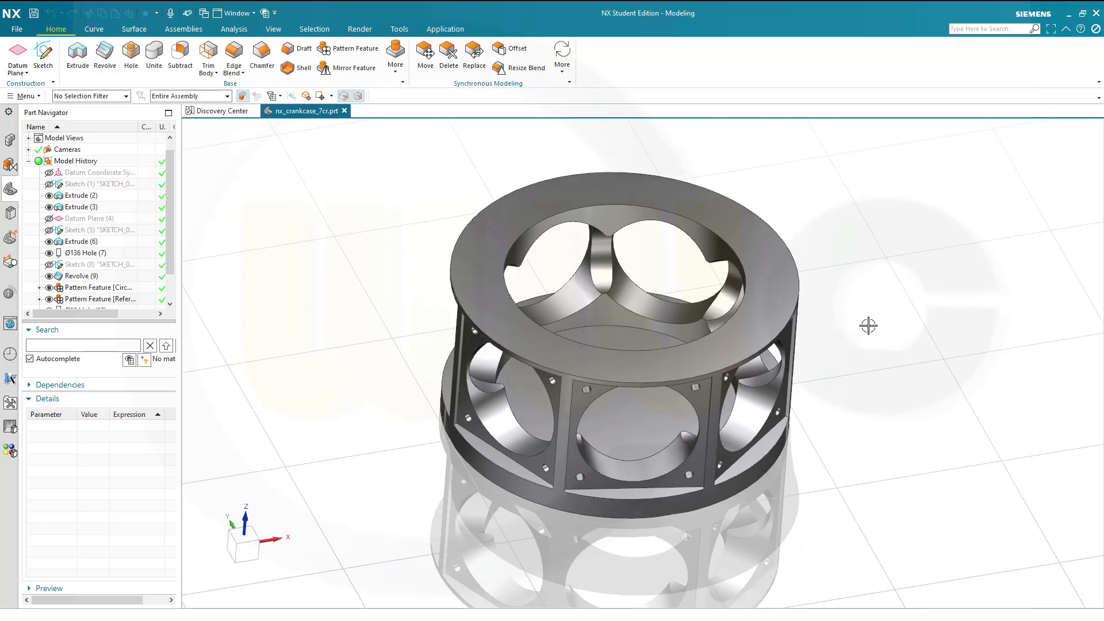
{"action": "key", "text": "alt+Tab"}
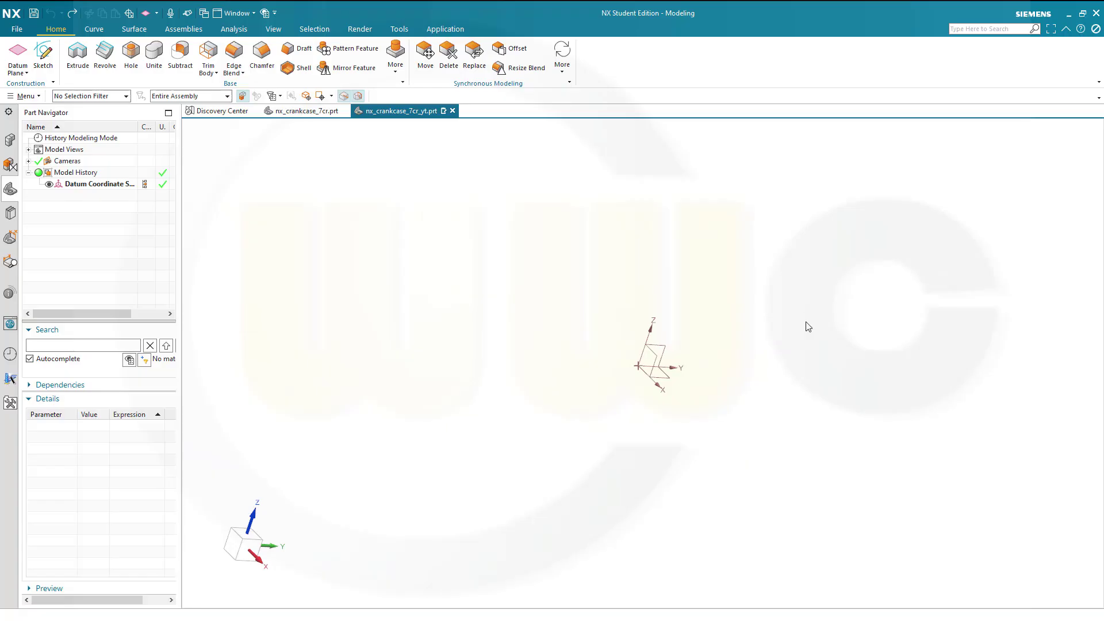
{"action": "middle_click_drag", "start_coordinate": [806, 323], "coordinate": [730, 344]}
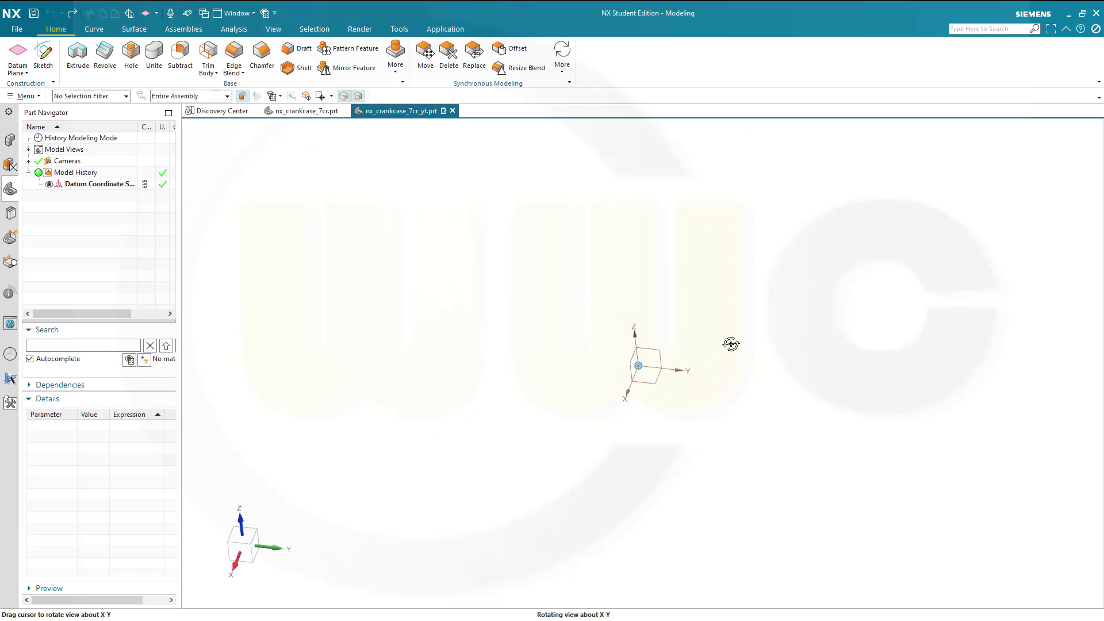
{"action": "left_click", "coordinate": [42, 59]}
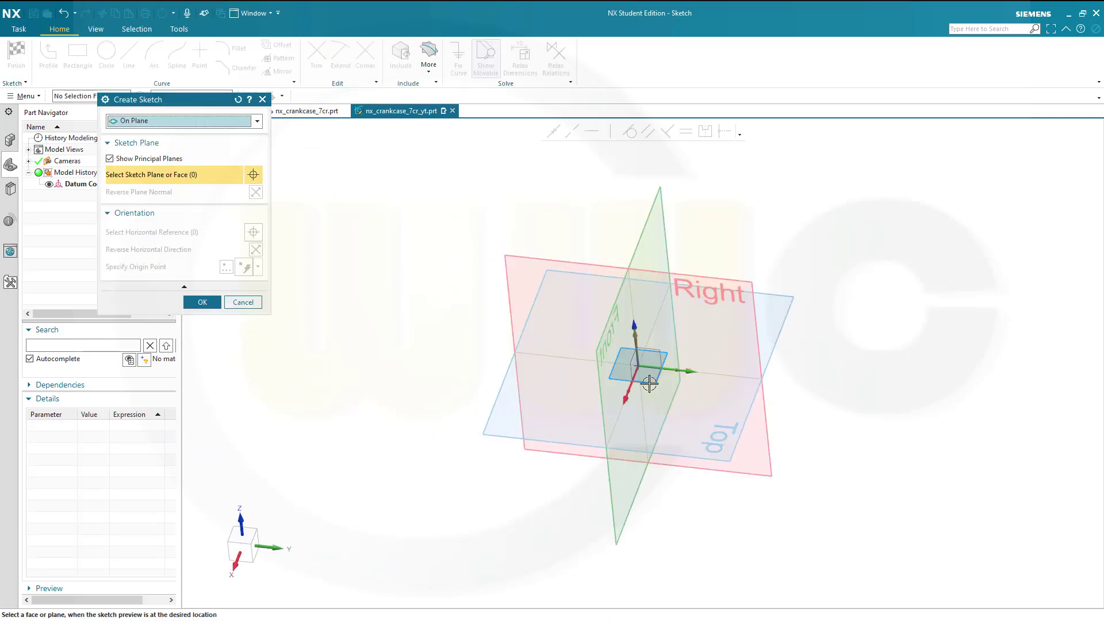
{"action": "left_click", "coordinate": [649, 383]}
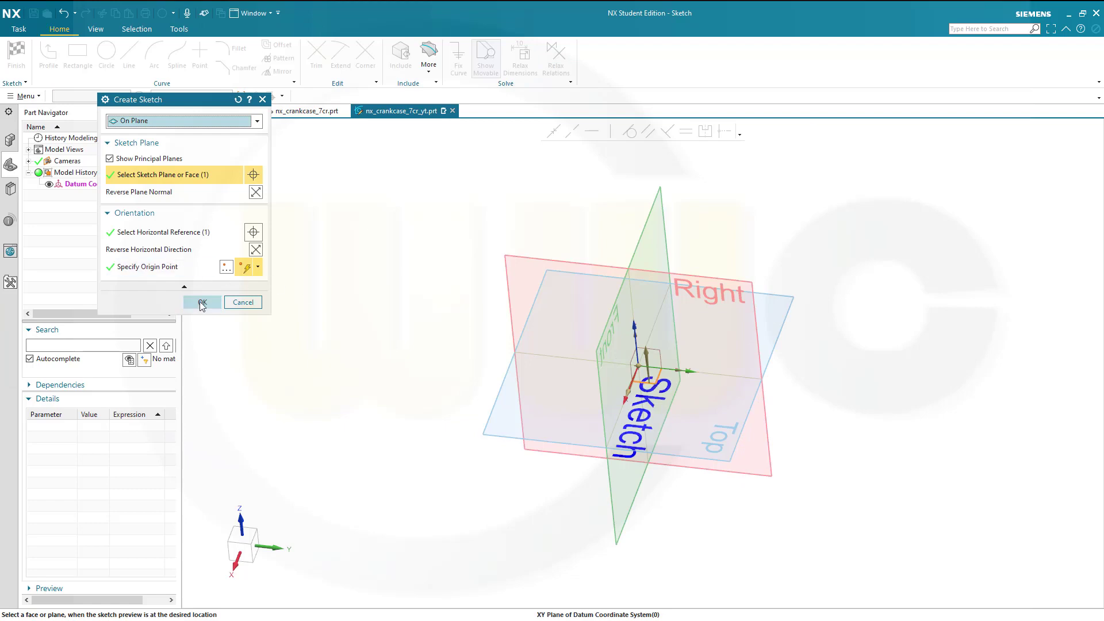
{"action": "left_click", "coordinate": [202, 303]}
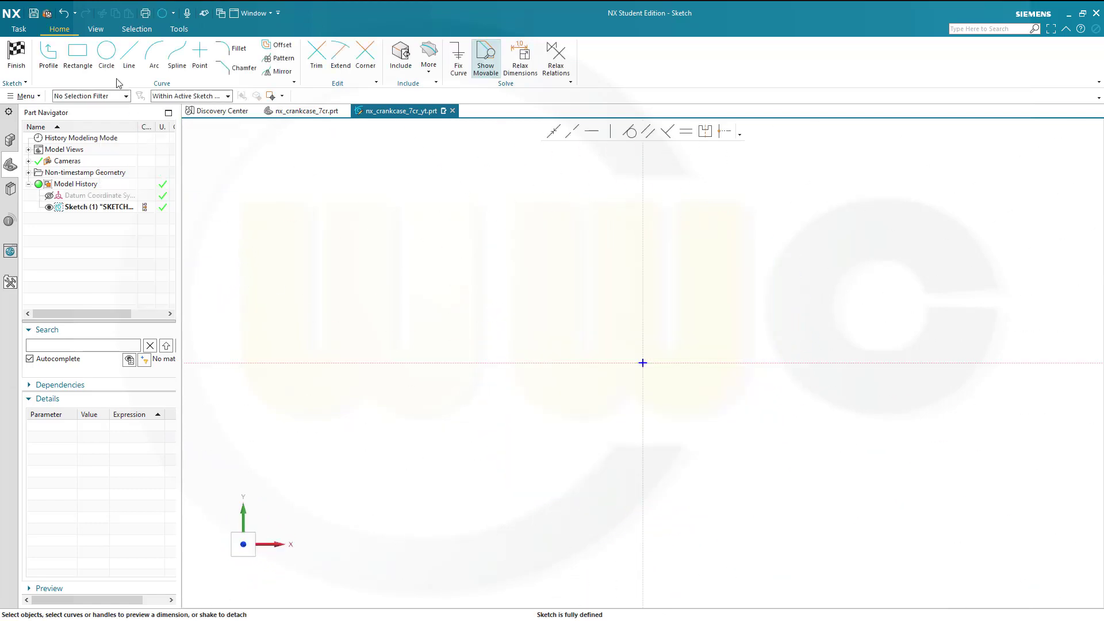
- Draw a circle of diameter 383 mm centred on the sketch origin and finish the sketch
{"action": "left_click", "coordinate": [105, 58]}
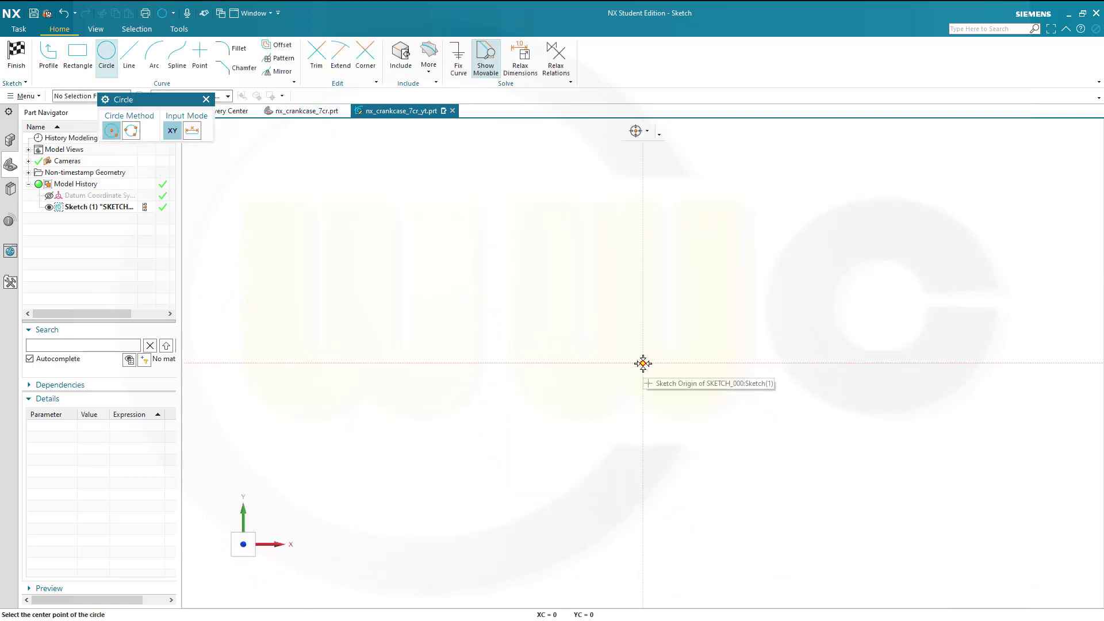
{"action": "left_click", "coordinate": [643, 363]}
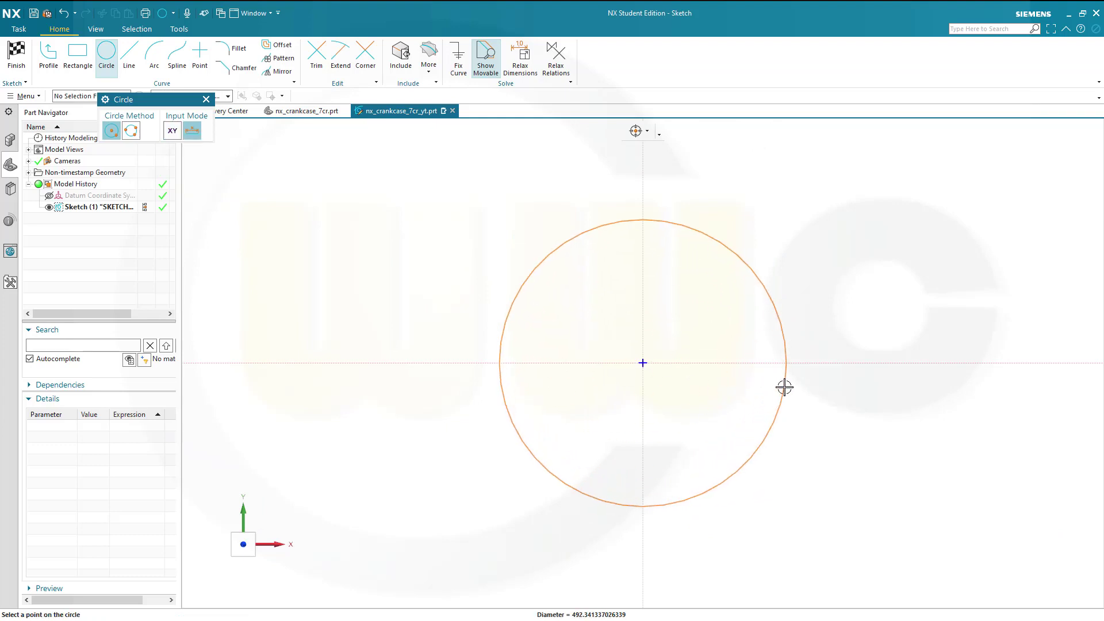
{"action": "type", "text": "383"}
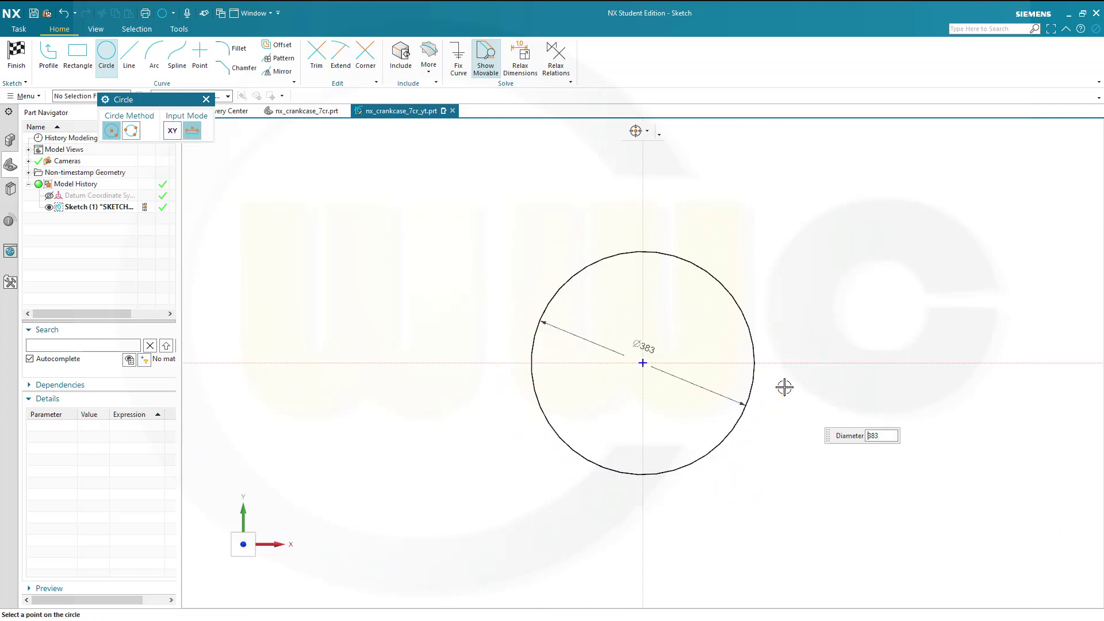
{"action": "key", "text": "Return"}
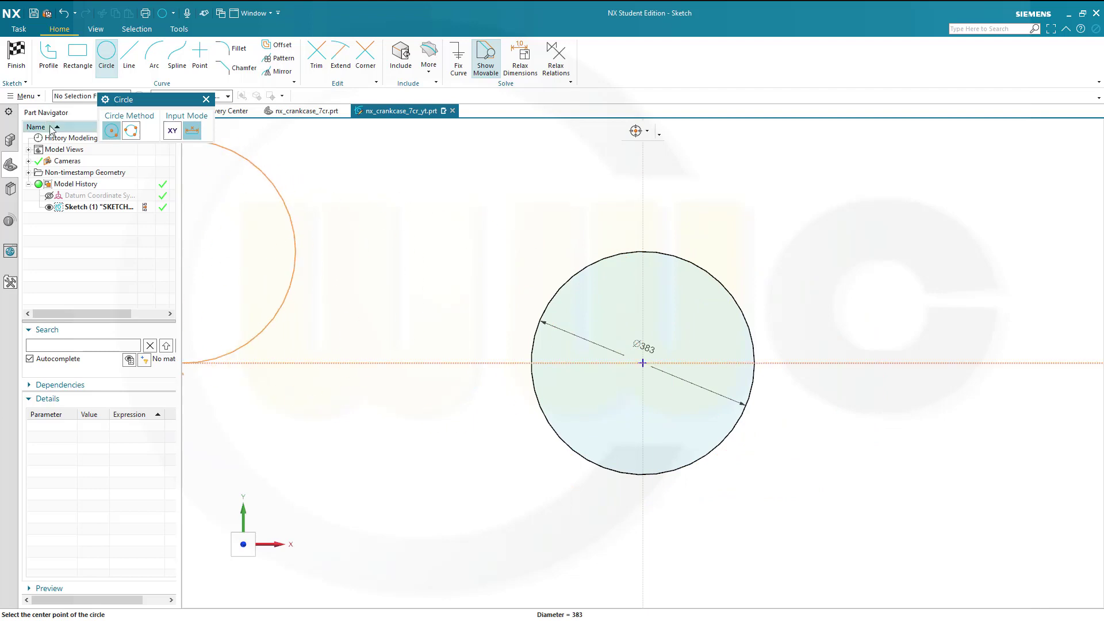
{"action": "left_click", "coordinate": [16, 57]}
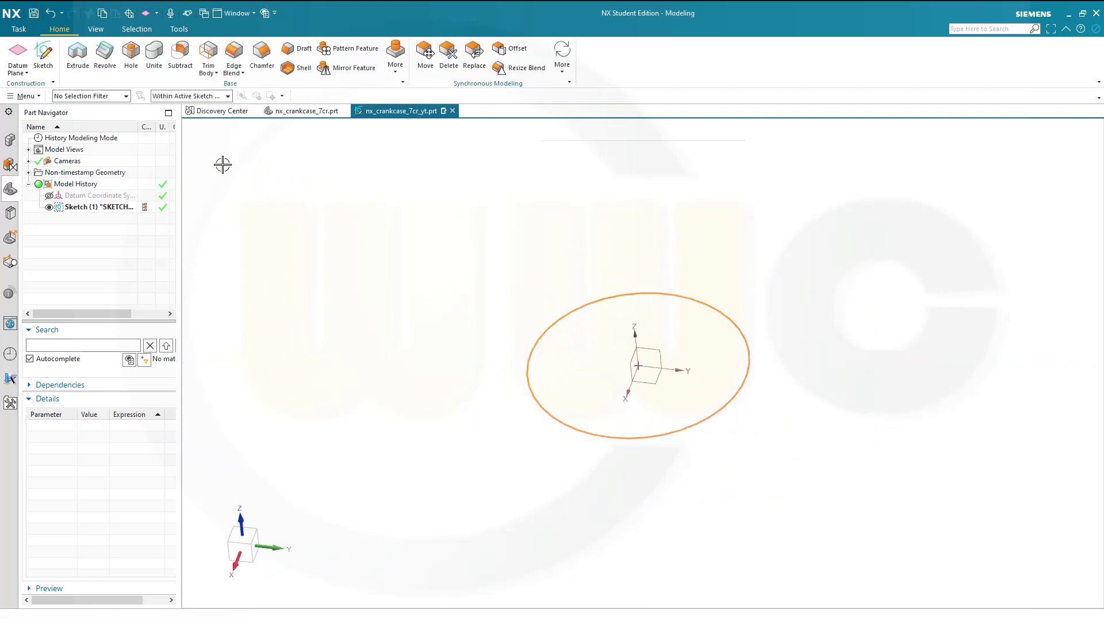
- Extrude the circle from 0 to 20 mm as a solid disc
{"action": "key", "text": "x"}
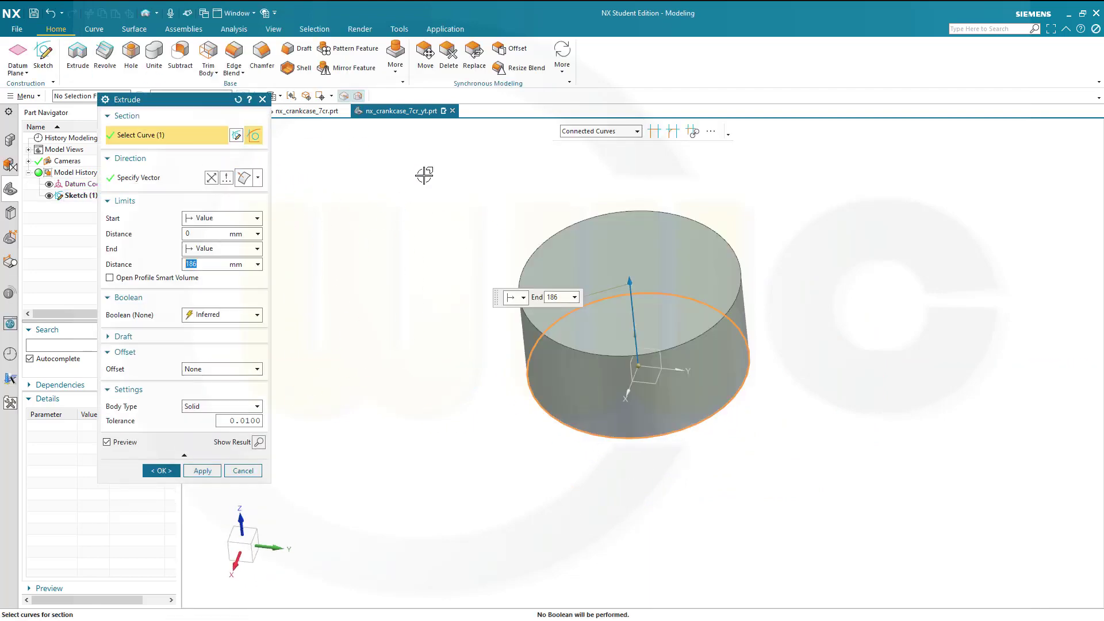
{"action": "type", "text": "20"}
{"action": "key", "text": "Return"}
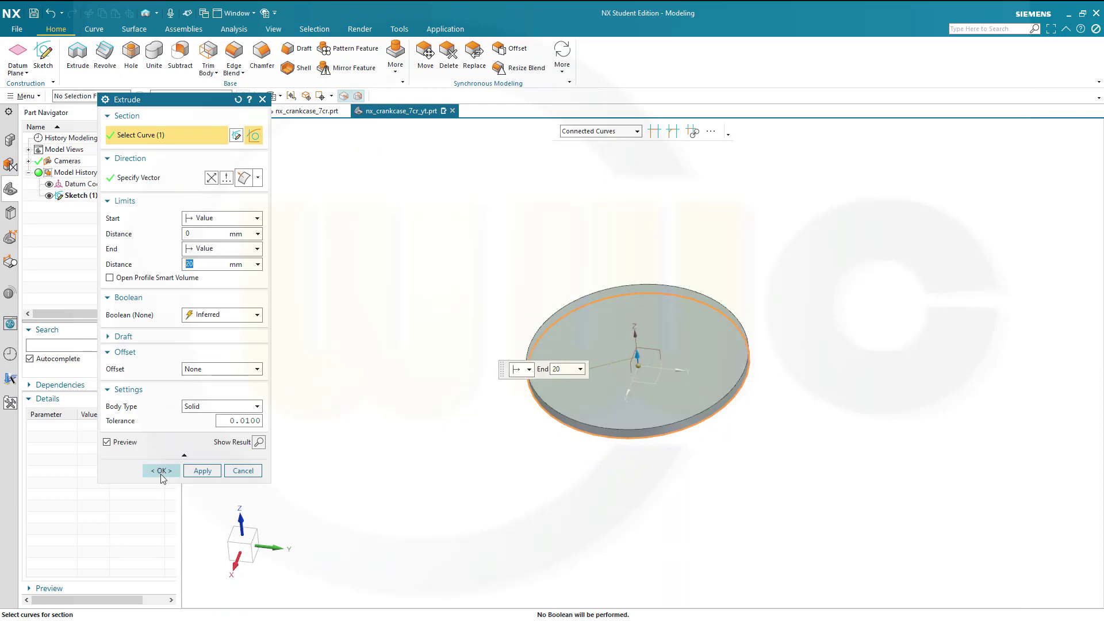
{"action": "left_click", "coordinate": [161, 472]}
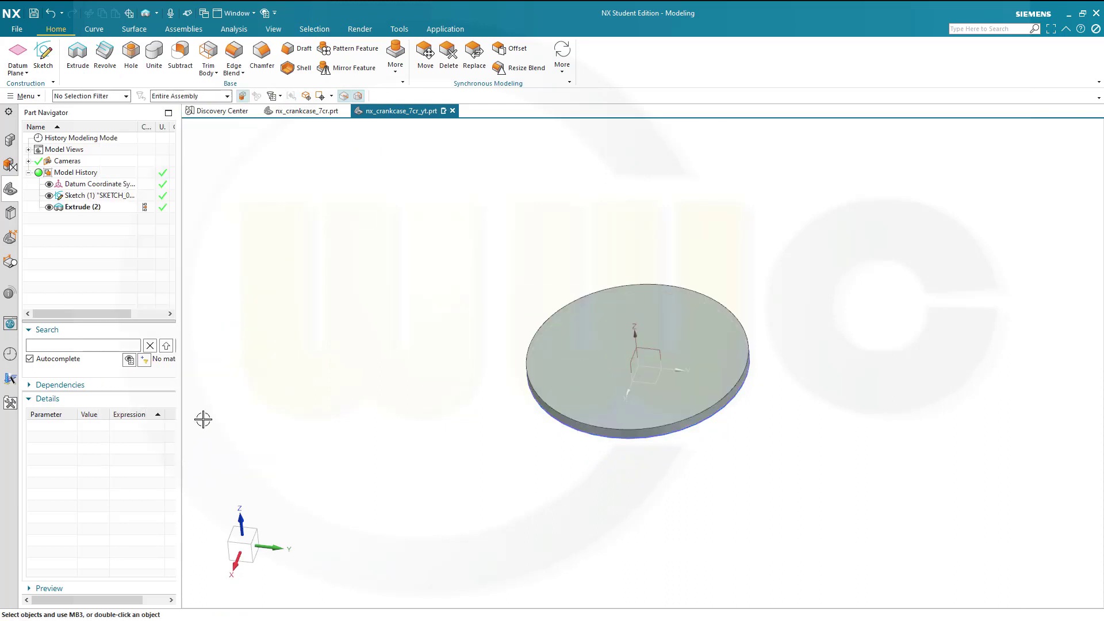
- Extrude the same circle sketch from 0 to 186 mm, united with the disc, using a two-sided offset from 0 to -(383-266)/2 mm
{"action": "left_click", "coordinate": [77, 197]}
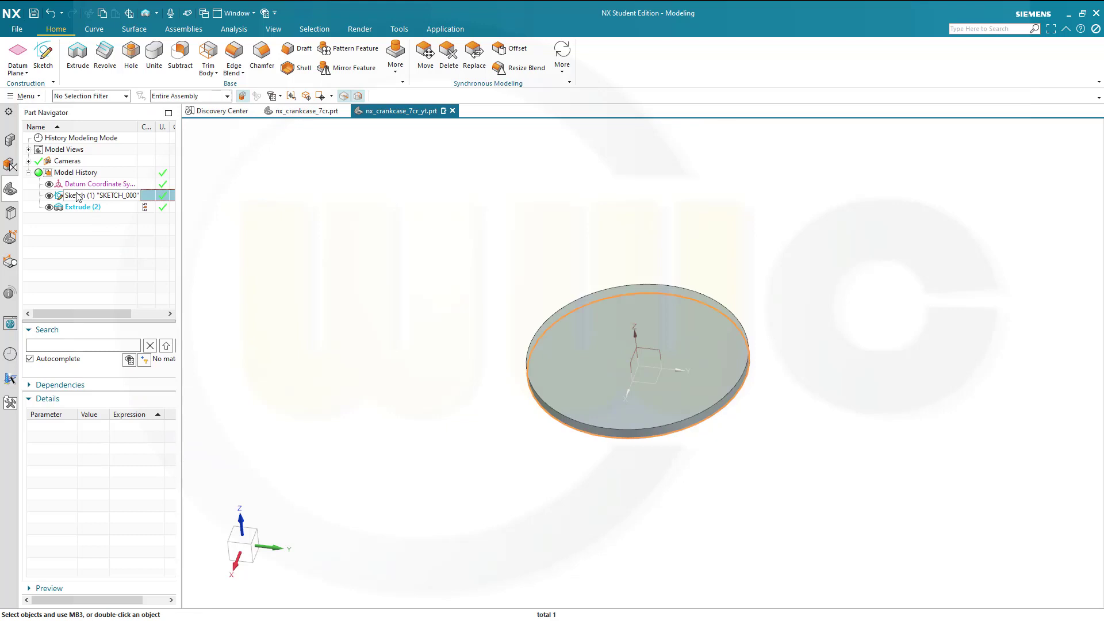
{"action": "left_click", "coordinate": [79, 54]}
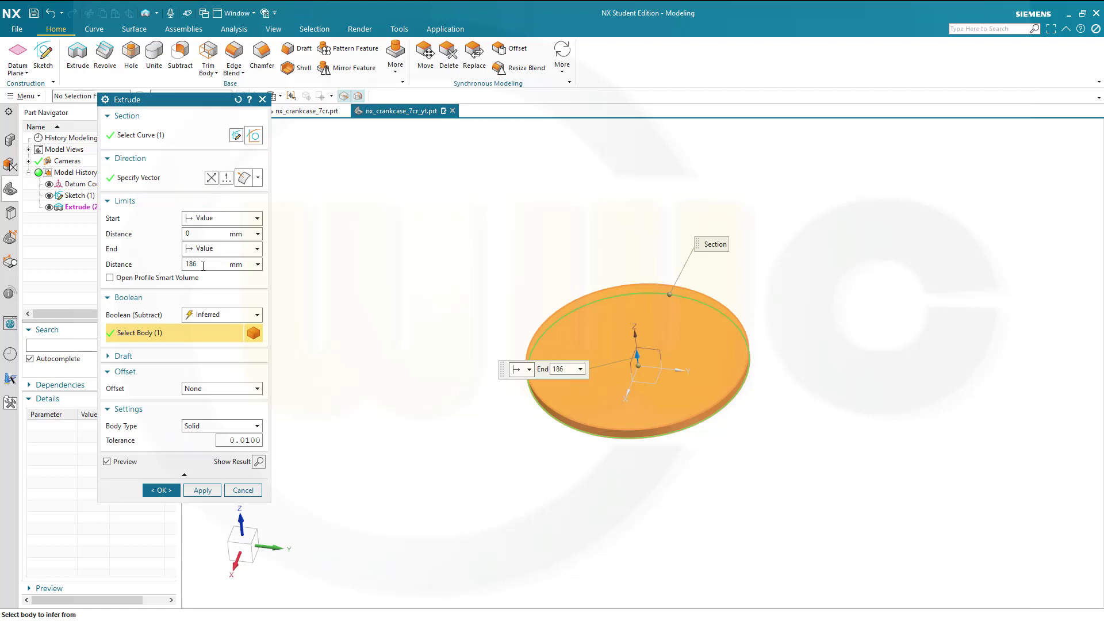
{"action": "key", "text": "Tab"}
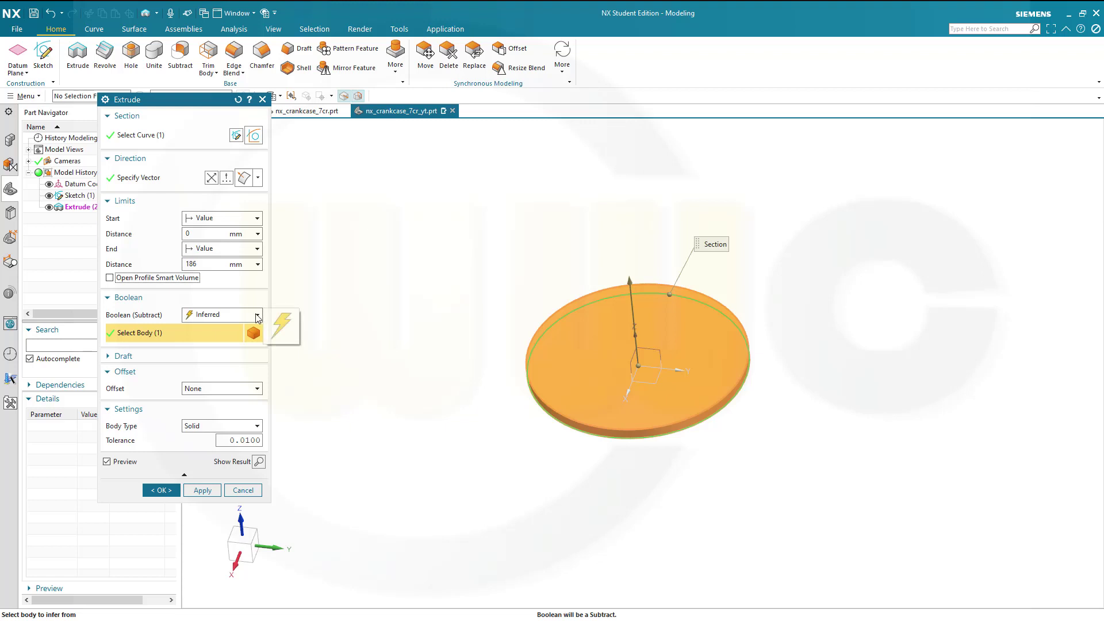
{"action": "left_click", "coordinate": [256, 315]}
{"action": "left_click", "coordinate": [195, 343]}
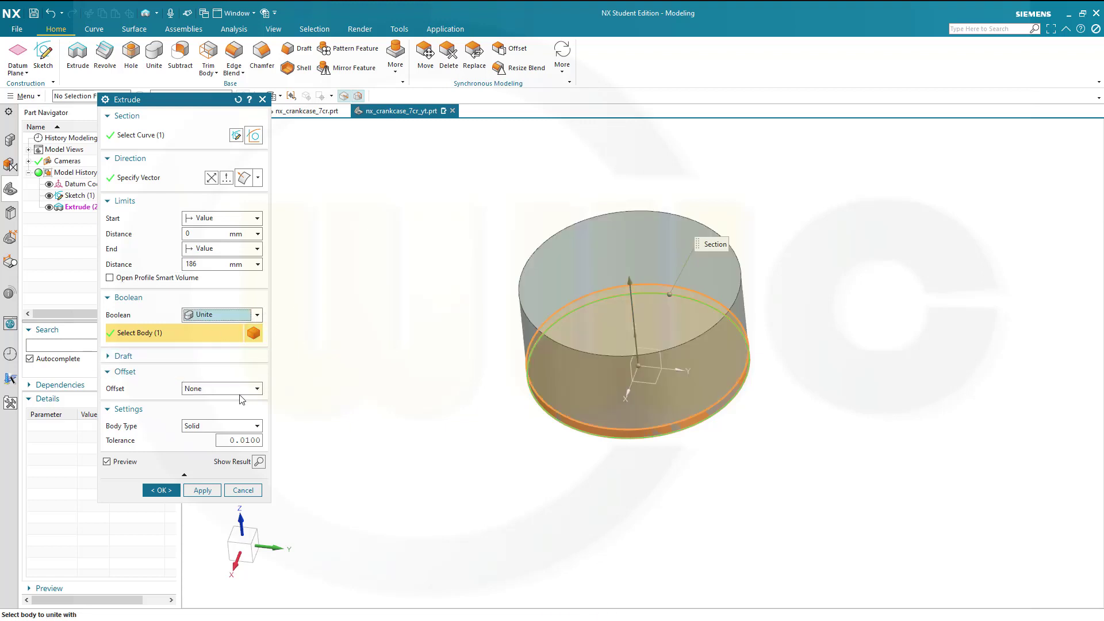
{"action": "left_click", "coordinate": [257, 391]}
{"action": "left_click", "coordinate": [208, 424]}
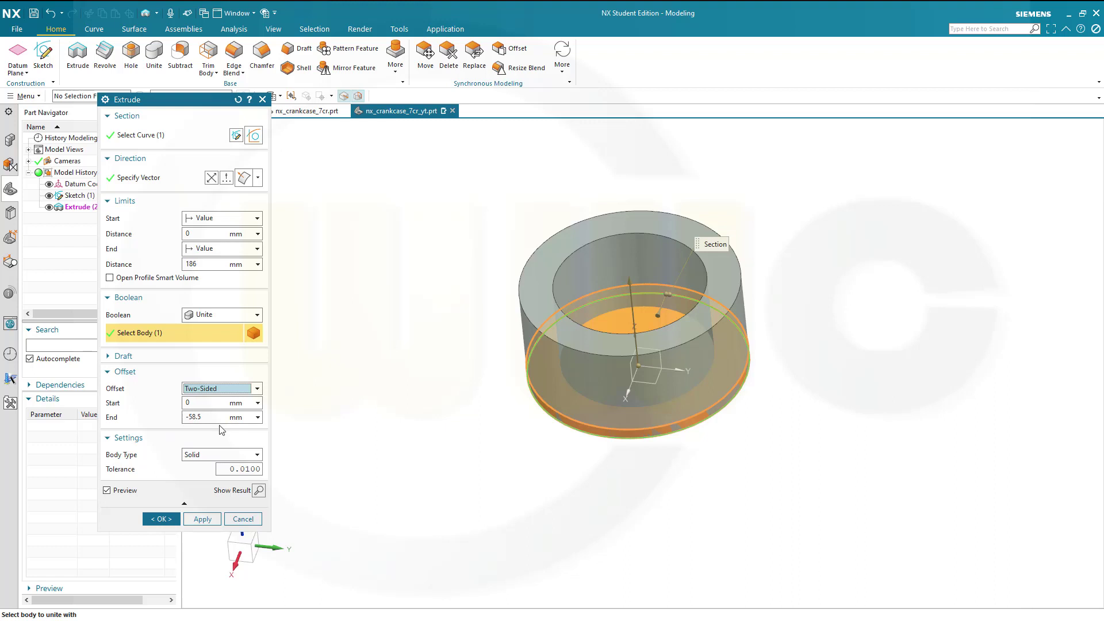
{"action": "left_click_drag", "start_coordinate": [214, 421], "coordinate": [182, 417]}
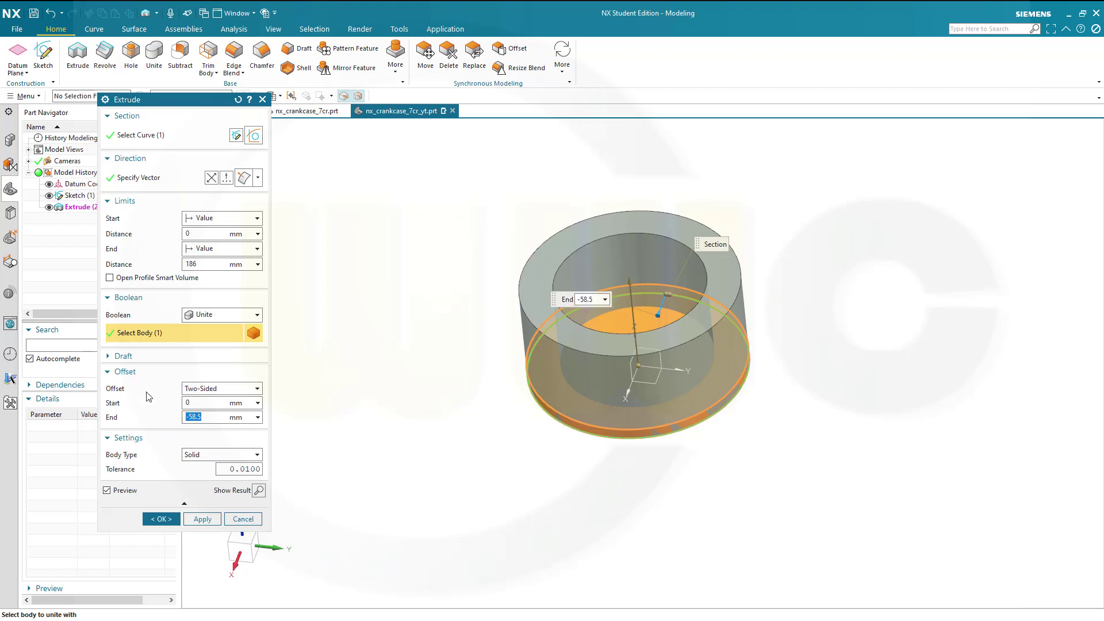
{"action": "type", "text": "-(383-266)/2"}
{"action": "key", "text": "Tab"}
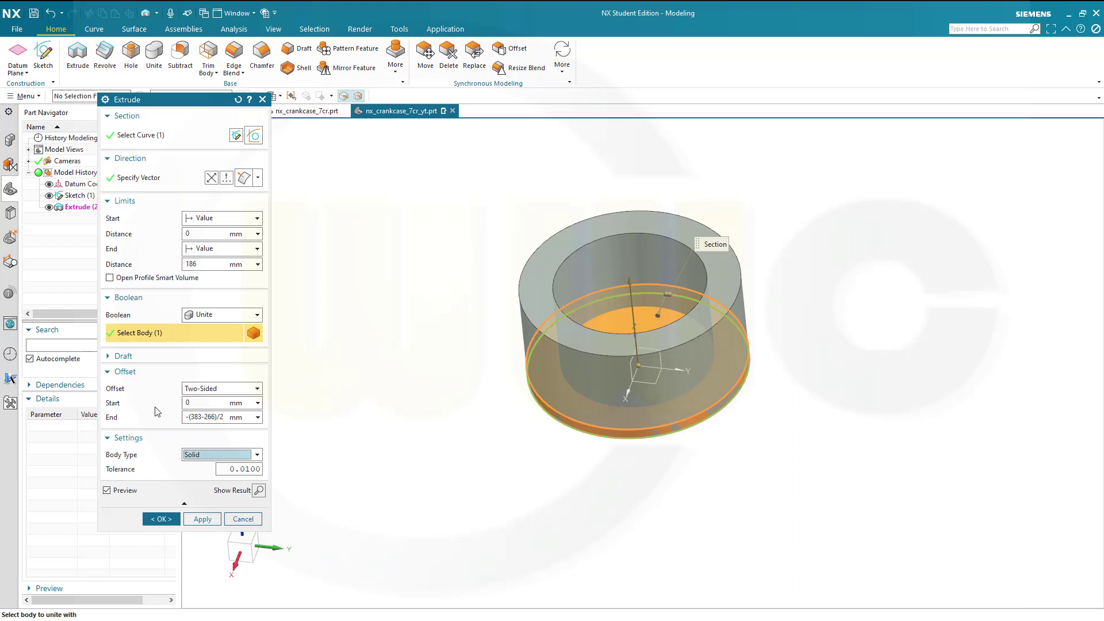
{"action": "left_click", "coordinate": [161, 521]}
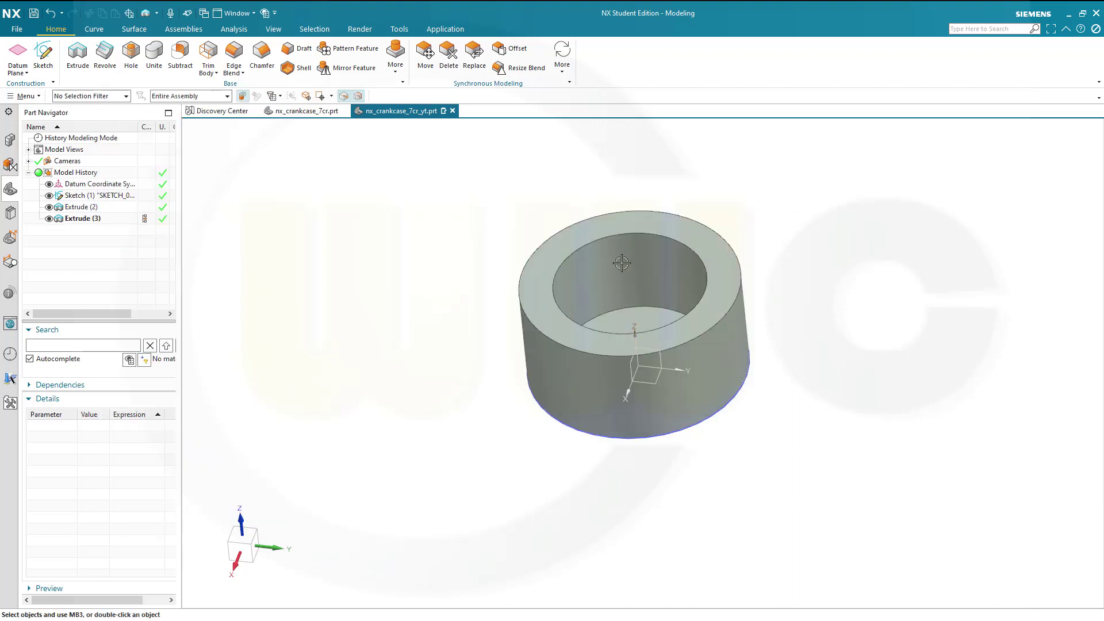
- Hide the circle sketch and create a datum plane at a distance of 171 mm from the YZ plane
{"action": "left_click", "coordinate": [49, 195]}
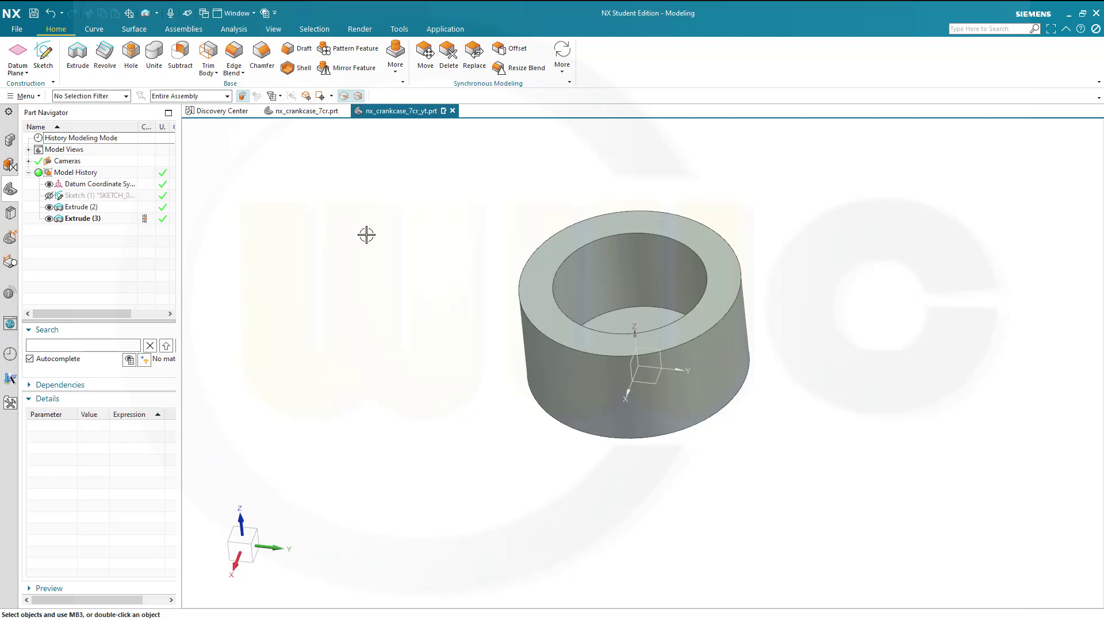
{"action": "middle_click_drag", "start_coordinate": [453, 308], "coordinate": [416, 271]}
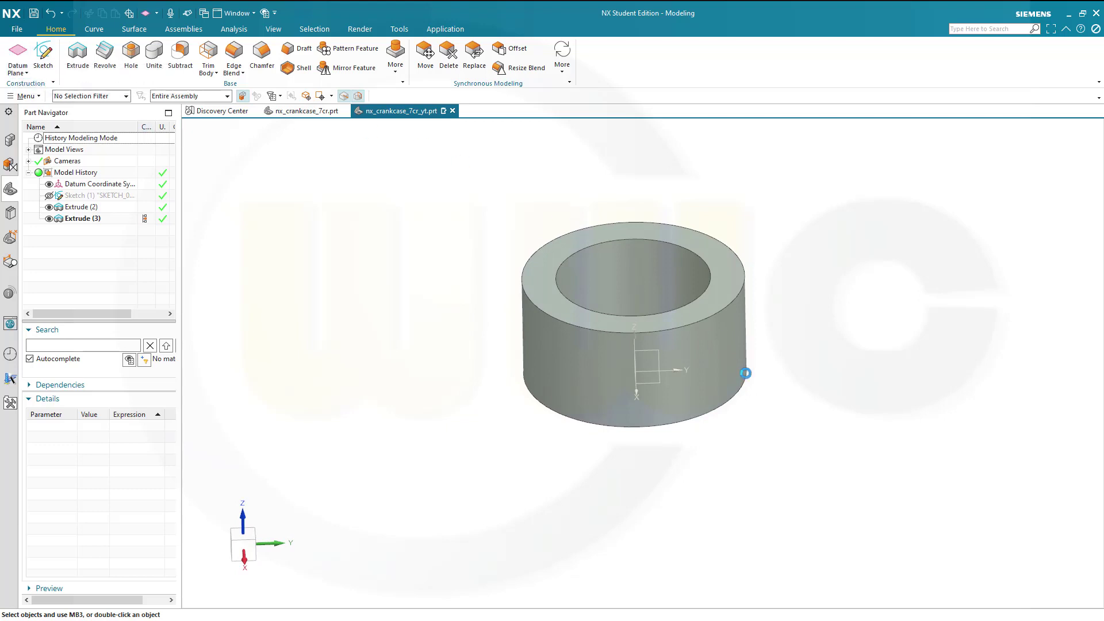
{"action": "left_click", "coordinate": [655, 351]}
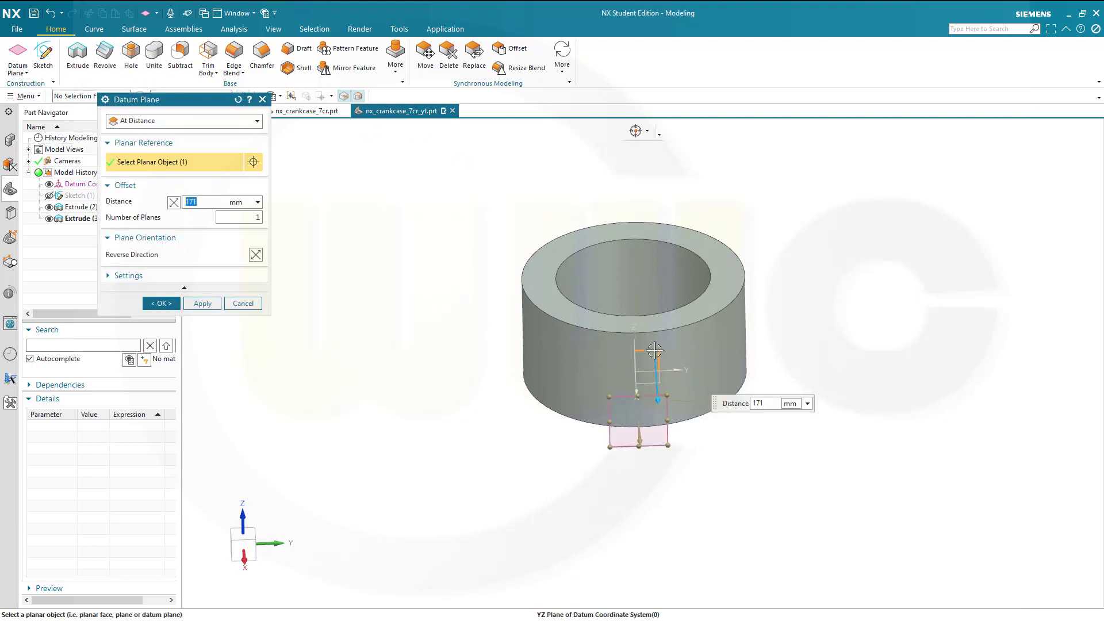
{"action": "left_click", "coordinate": [162, 303]}
- Create a sketch on the new offset datum plane
{"action": "mouse_move", "coordinate": [513, 413]}
{"action": "middle_mouse_down"}
{"action": "mouse_move", "coordinate": [513, 391]}
{"action": "mouse_move", "coordinate": [474, 404]}
{"action": "mouse_move", "coordinate": [496, 425]}
{"action": "middle_mouse_up"}
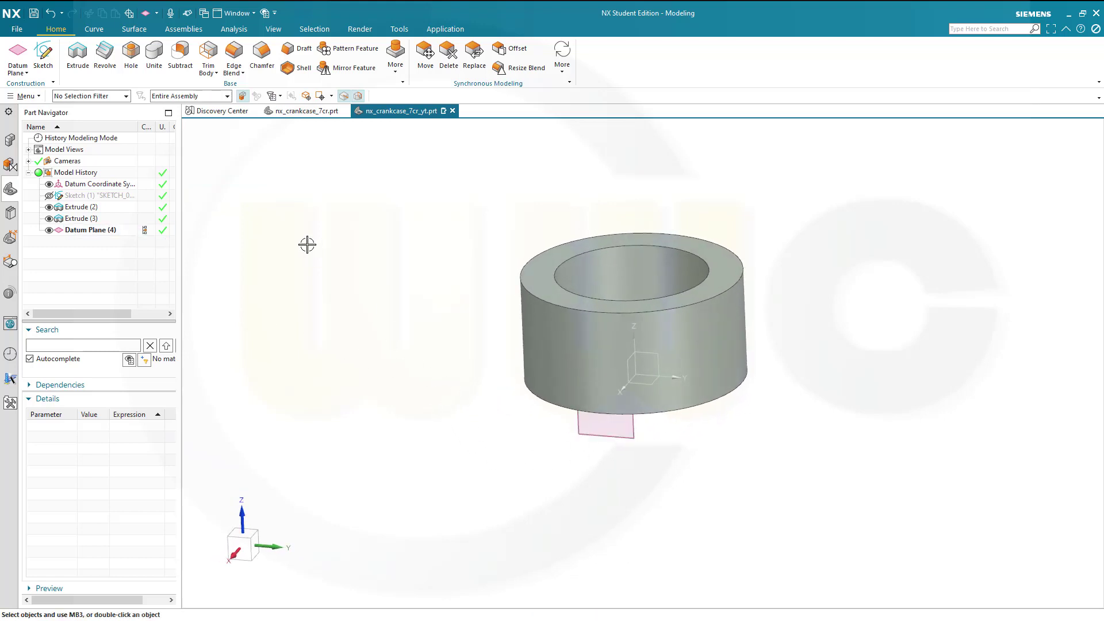
{"action": "left_click", "coordinate": [45, 57]}
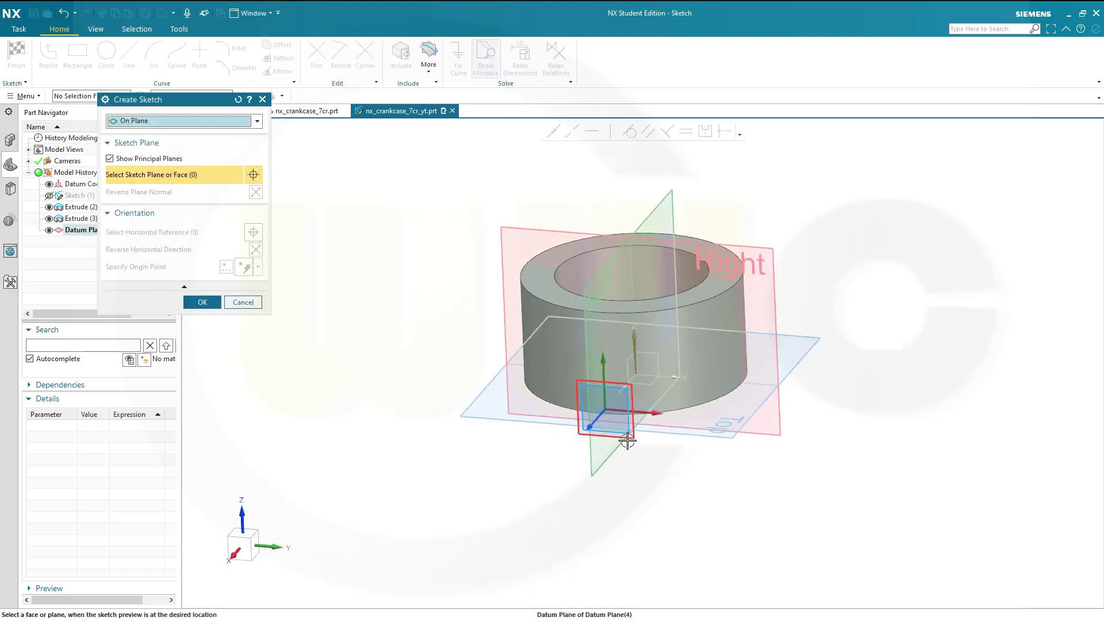
{"action": "left_click", "coordinate": [628, 441]}
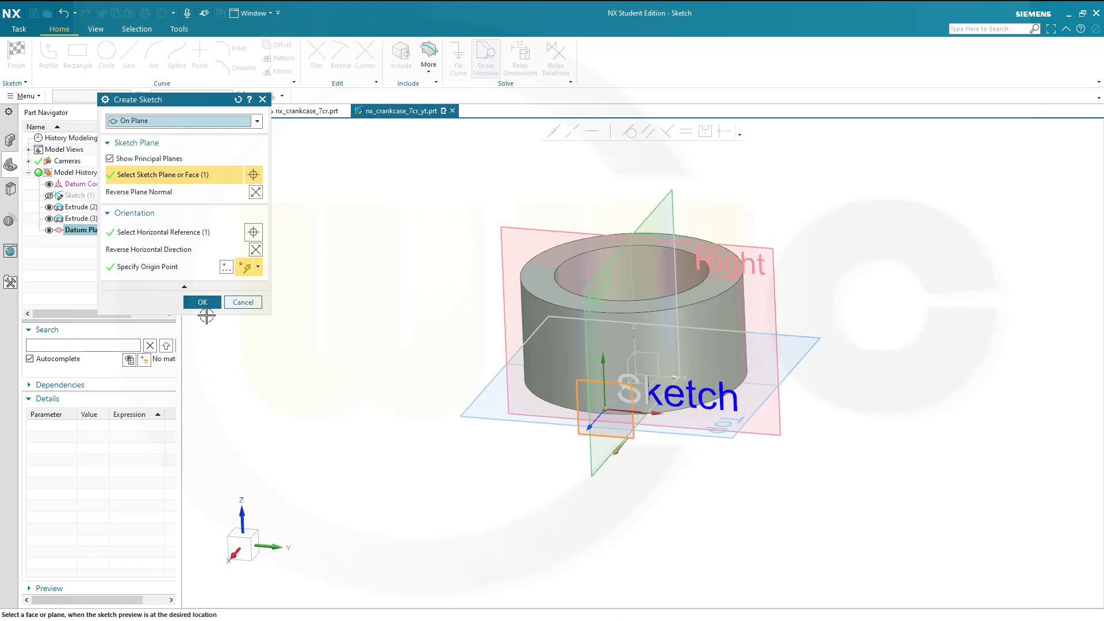
{"action": "left_click", "coordinate": [203, 302]}
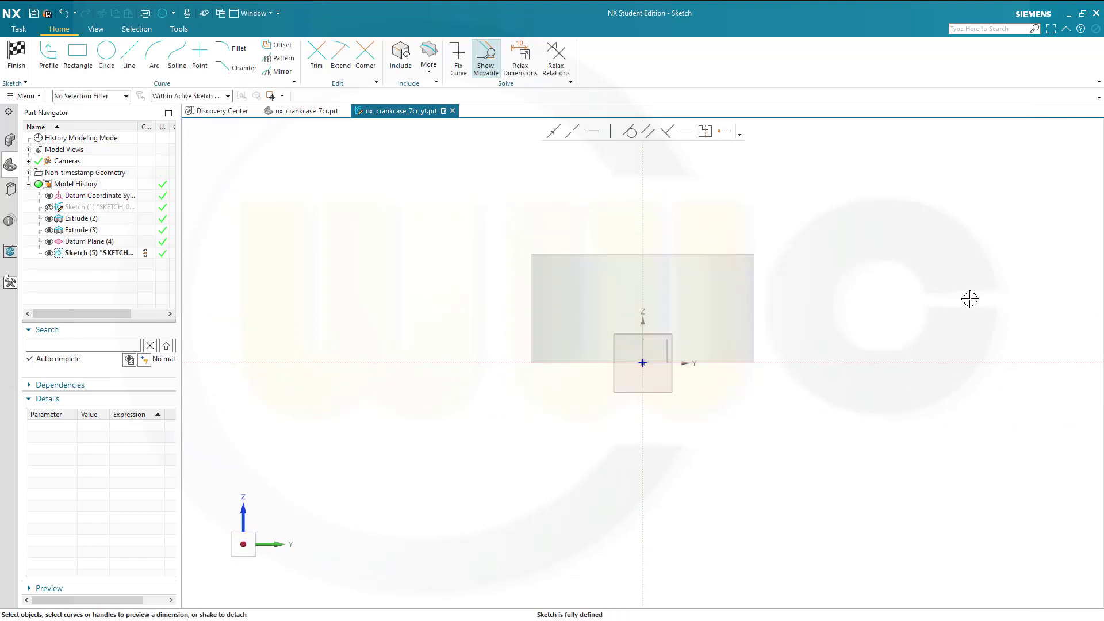
- Draw a rectangle 154 mm wide and 154 mm high beside the ring, on its positive Y side
{"action": "mouse_move", "coordinate": [929, 296]}
{"action": "middle_mouse_down", "text": "shift"}
{"action": "mouse_move", "coordinate": [903, 314]}
{"action": "mouse_move", "coordinate": [803, 316]}
{"action": "middle_mouse_up", "text": "shift"}
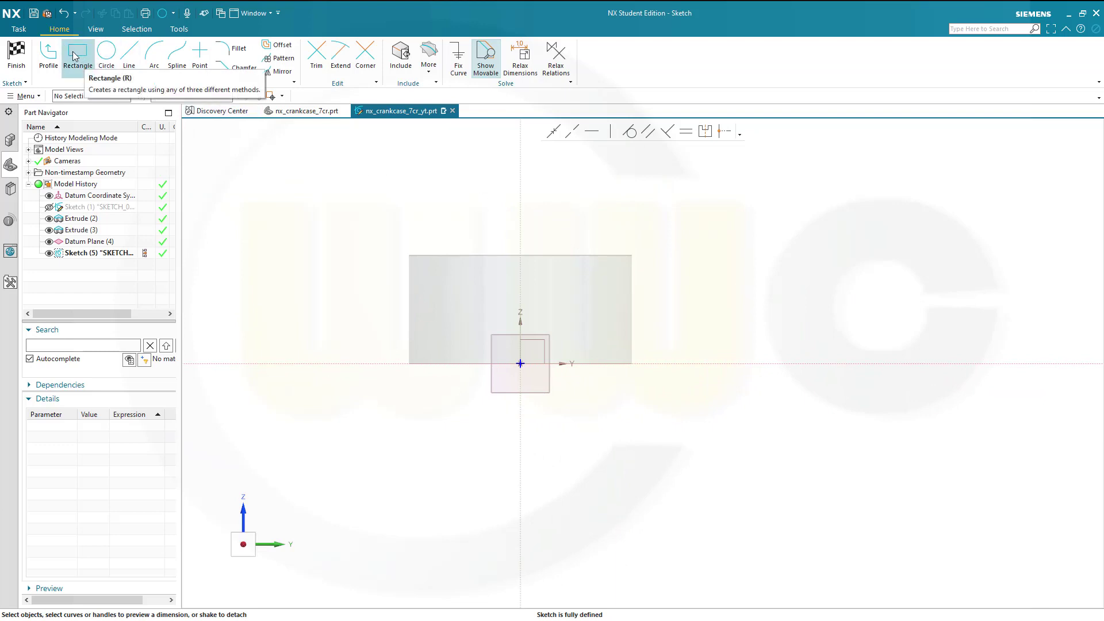
{"action": "left_click", "coordinate": [75, 55]}
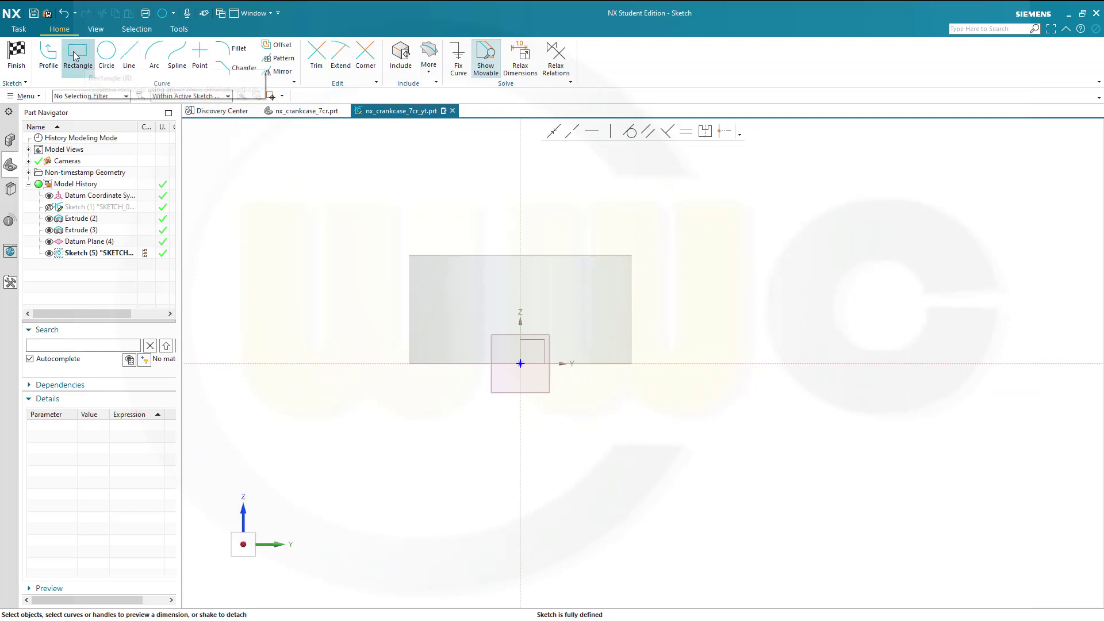
{"action": "left_click", "coordinate": [735, 329]}
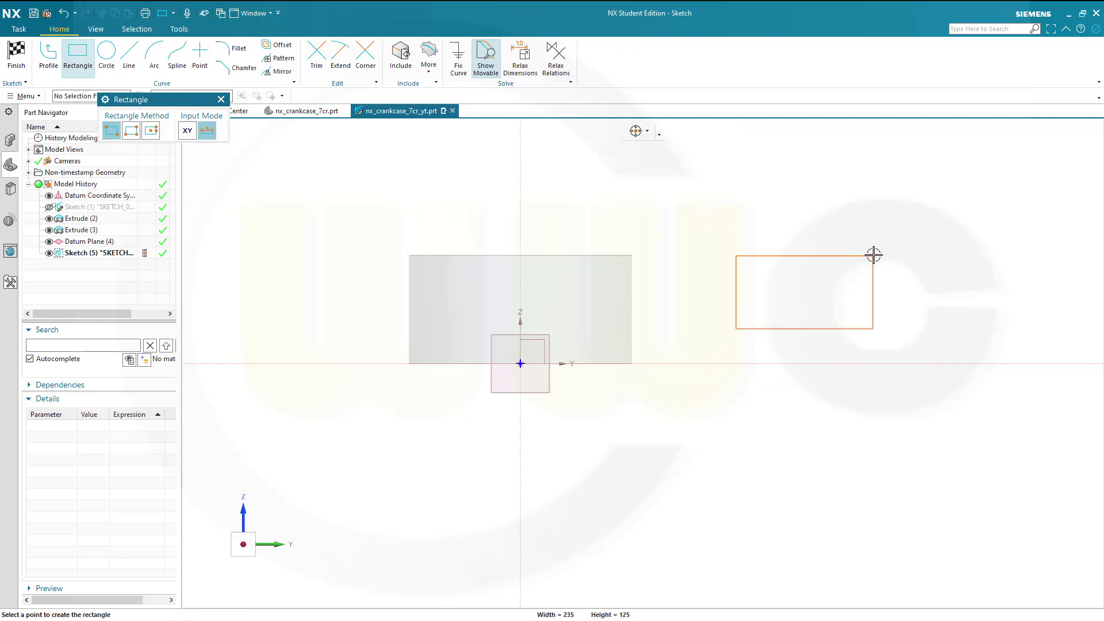
{"action": "mouse_move", "coordinate": [874, 255]}
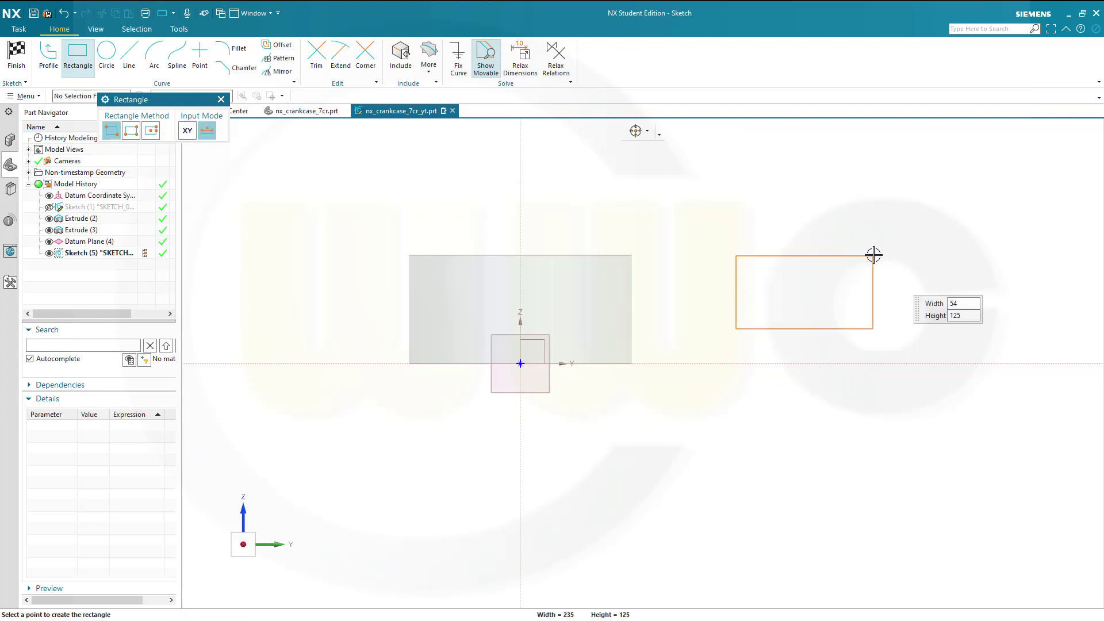
{"action": "key", "text": "Tab"}
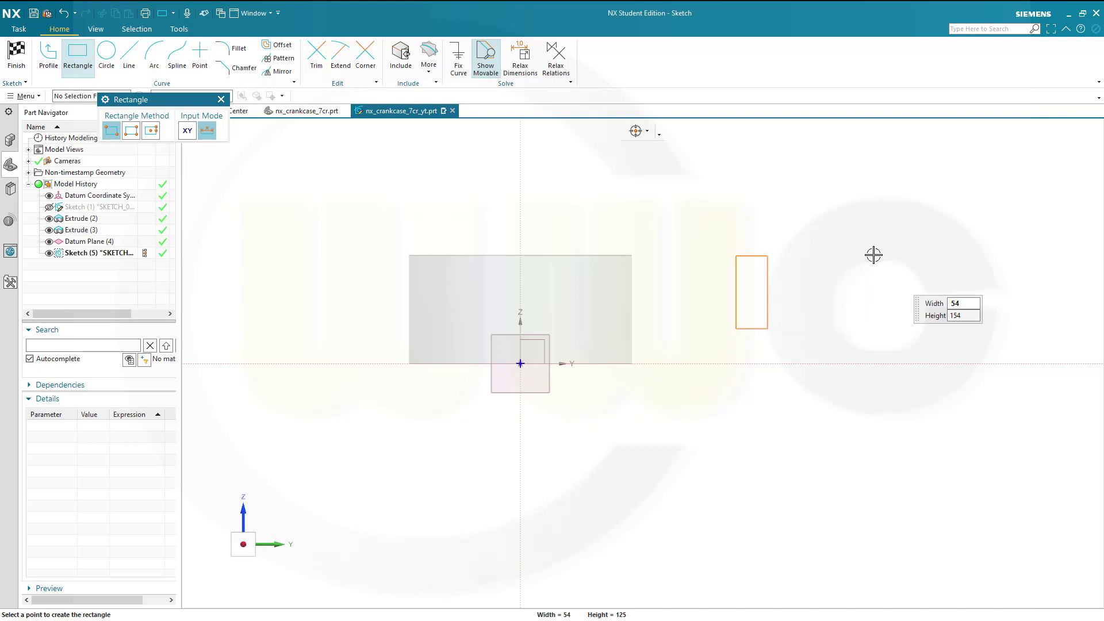
{"action": "key", "text": "Tab"}
{"action": "key", "text": "Tab"}
{"action": "key", "text": "Tab"}
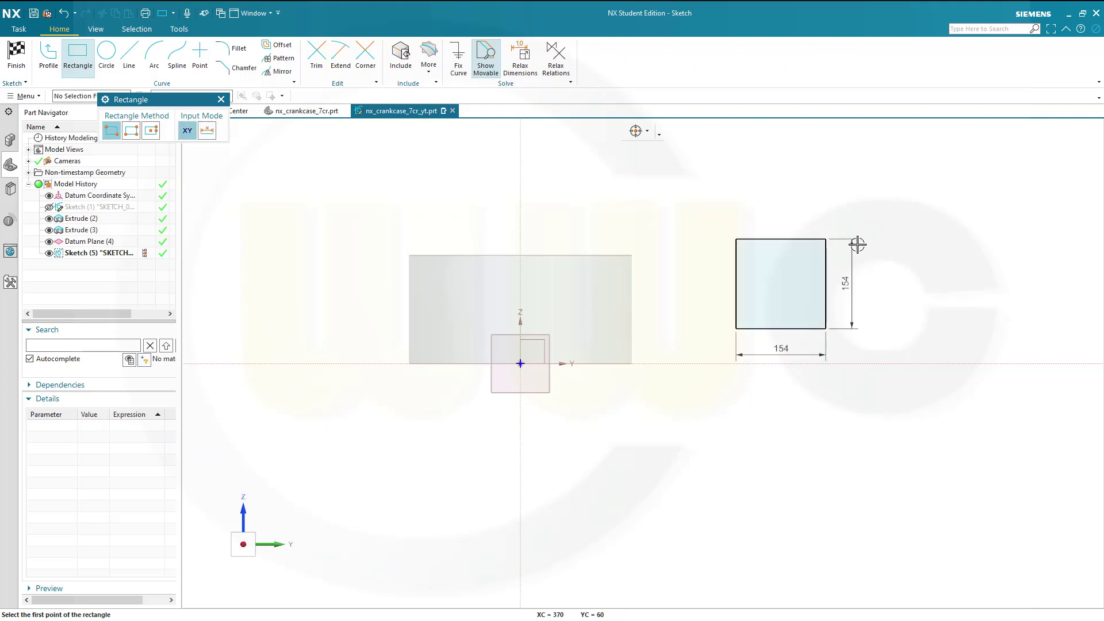
- Draw a circle through diagonally opposite corners of the 154 mm square and convert it to a reference curve
{"action": "left_click", "coordinate": [857, 244]}
{"action": "key", "text": "Escape"}
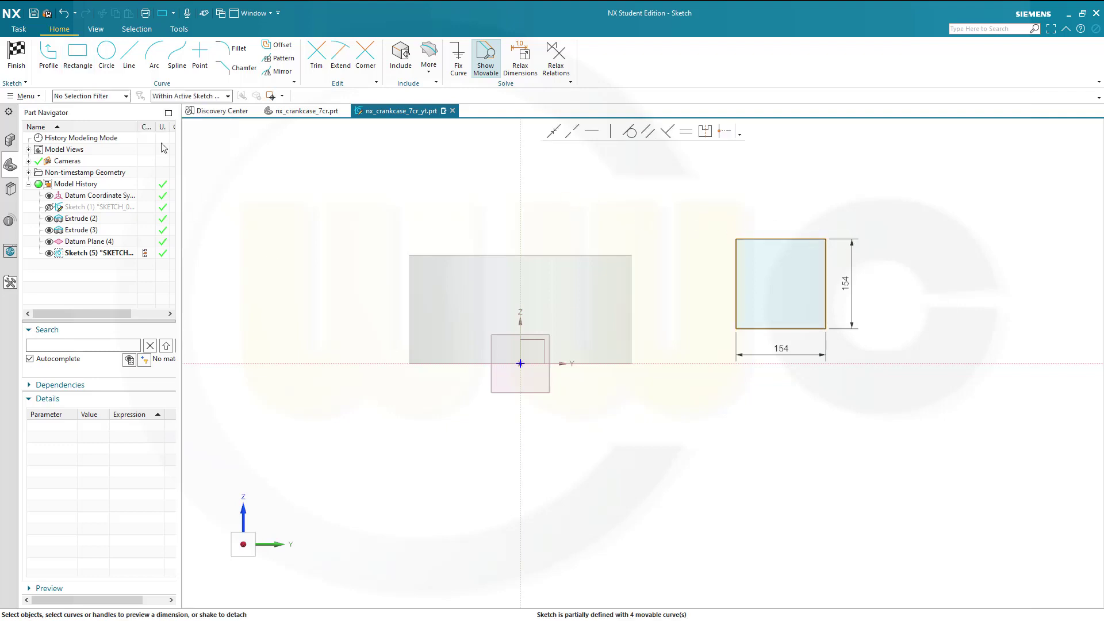
{"action": "left_click", "coordinate": [105, 57]}
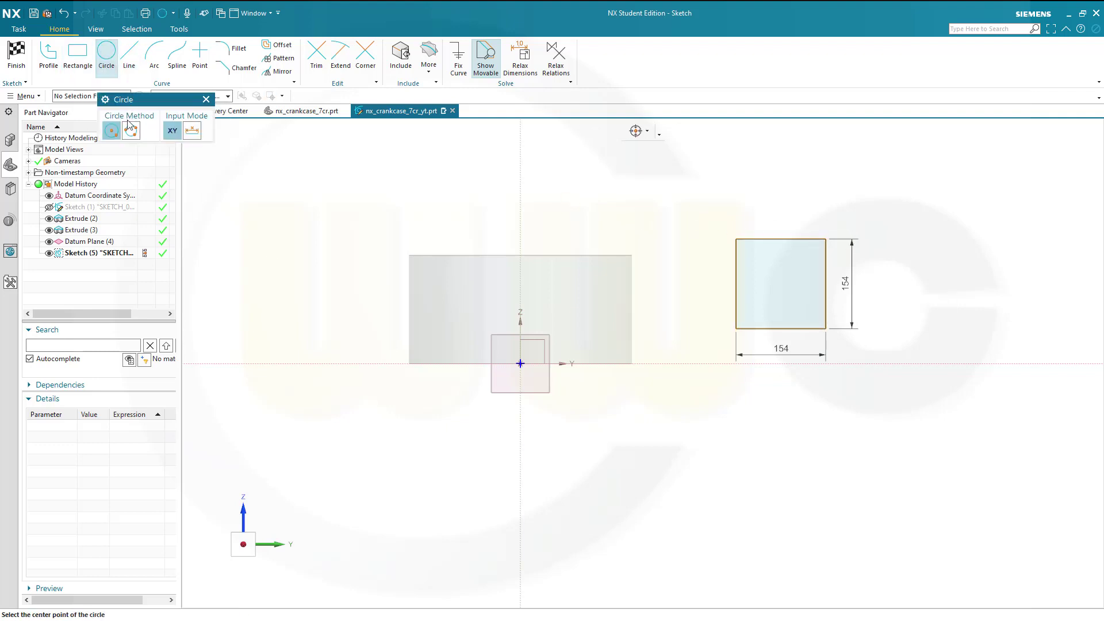
{"action": "left_click", "coordinate": [736, 238]}
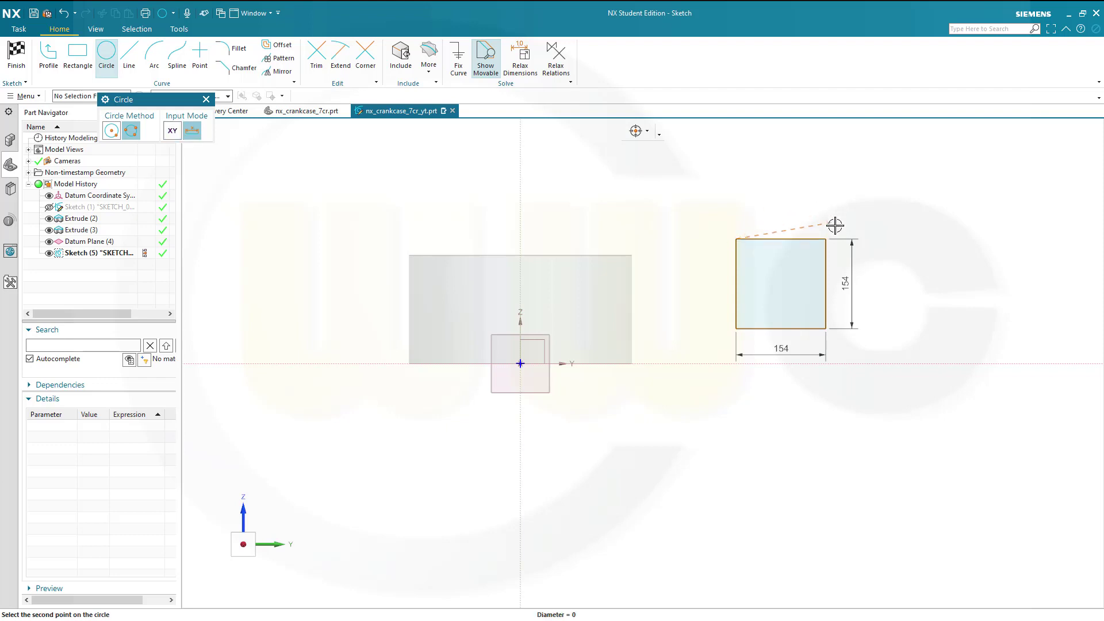
{"action": "left_click", "coordinate": [827, 328]}
{"action": "key", "text": "Escape"}
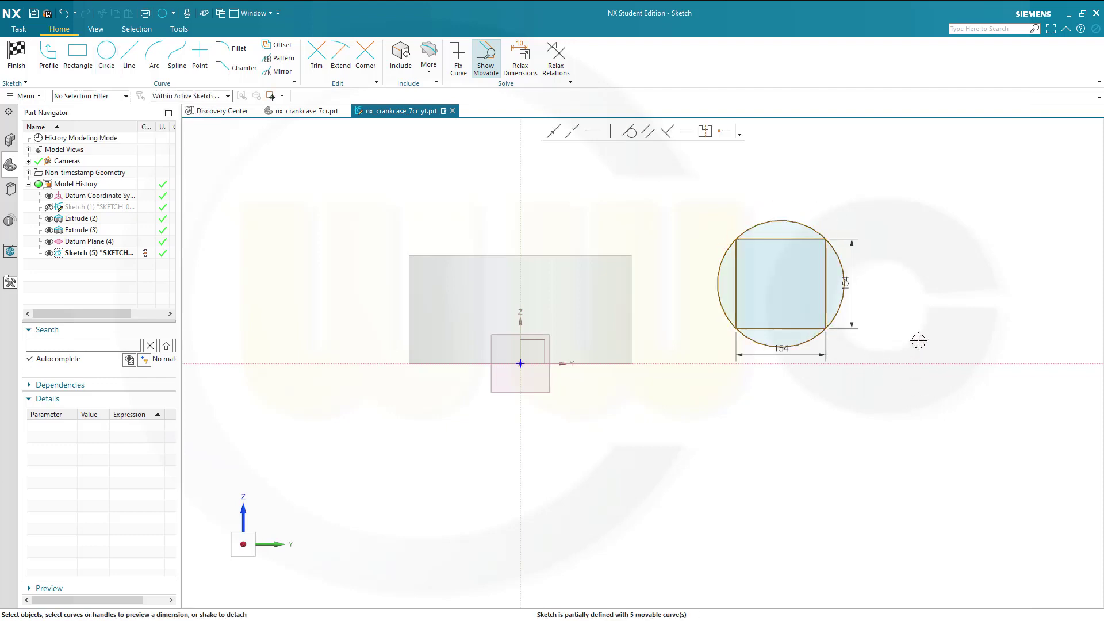
{"action": "left_click", "coordinate": [793, 220]}
{"action": "left_click", "coordinate": [811, 201]}
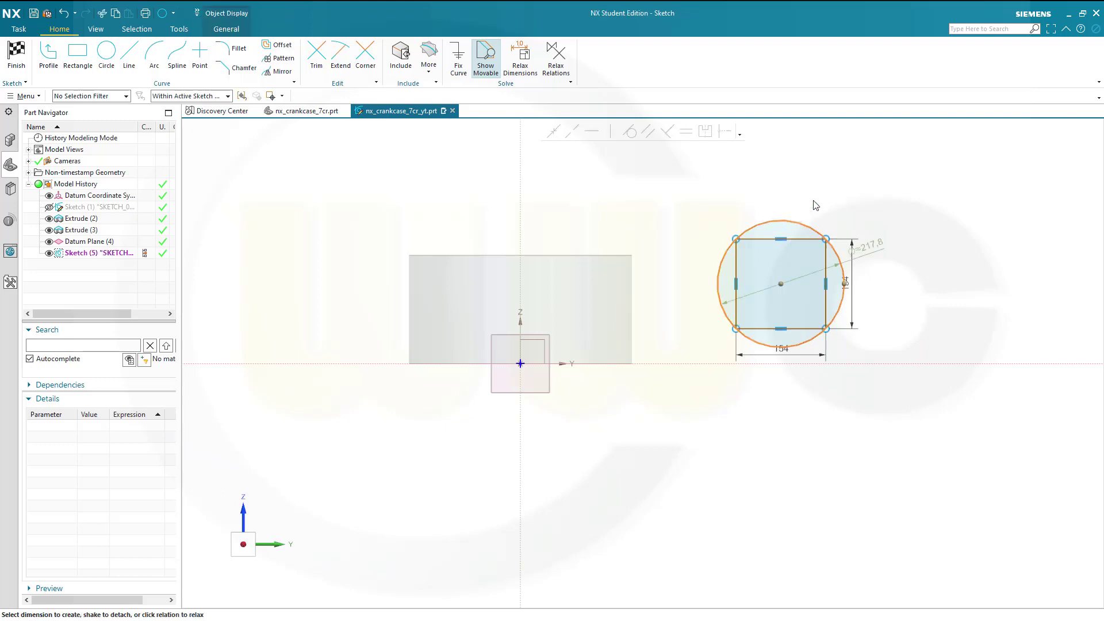
{"action": "scroll", "coordinate": [911, 283], "scroll_direction": "up", "scroll_amount": 2}
{"action": "scroll", "coordinate": [911, 283], "scroll_direction": "down", "scroll_amount": 1}
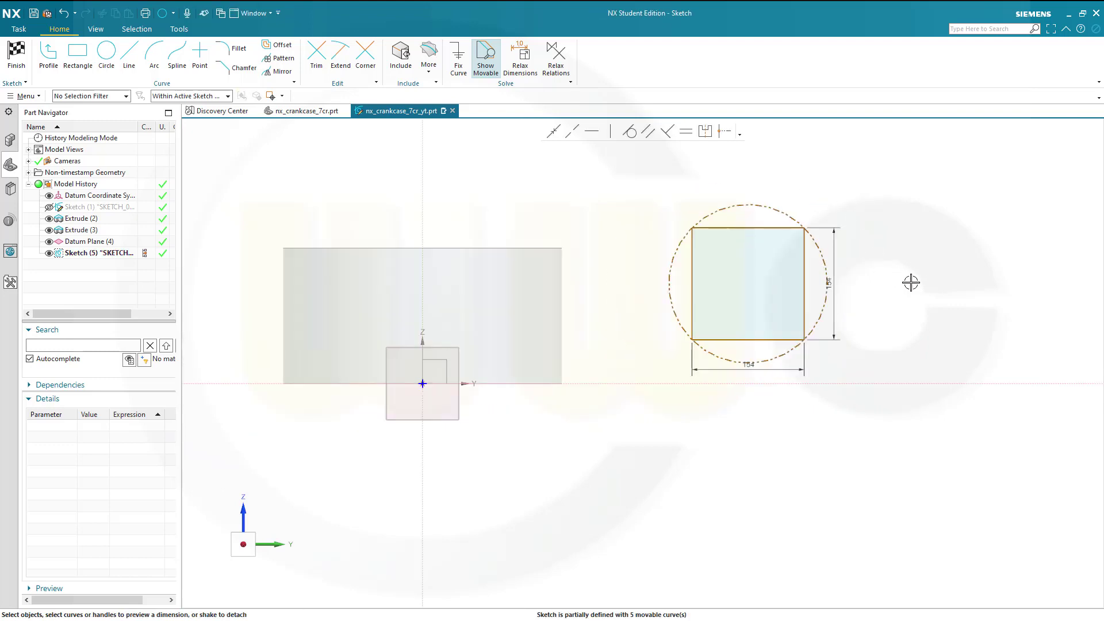
- Draw a 70 mm diameter circle centred on the circumscribed circle's center
{"action": "left_click", "coordinate": [106, 53]}
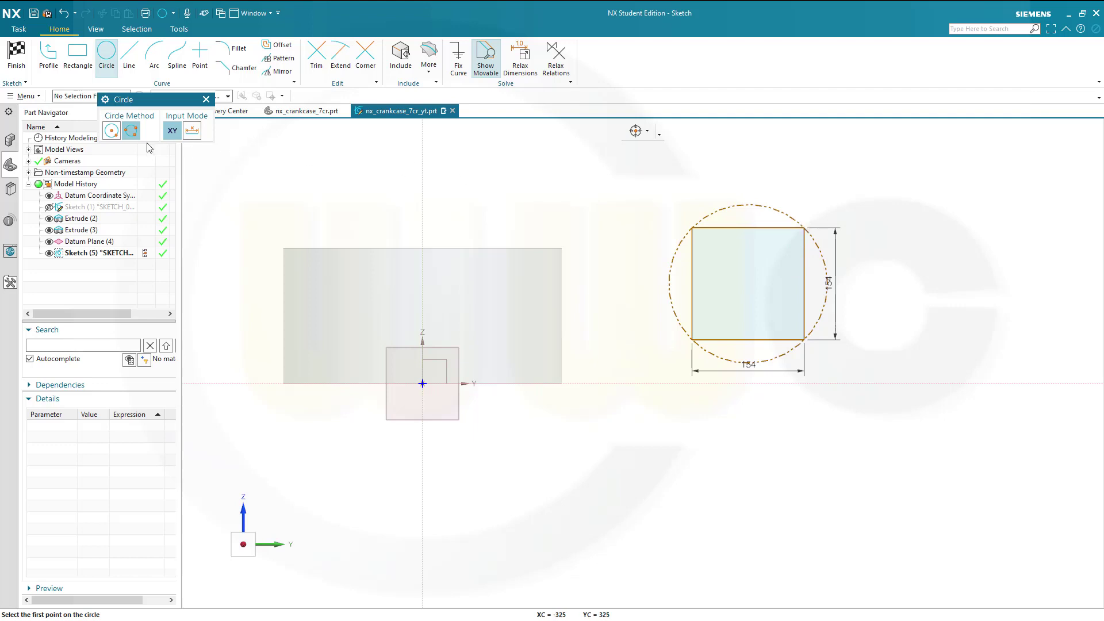
{"action": "left_click", "coordinate": [111, 130]}
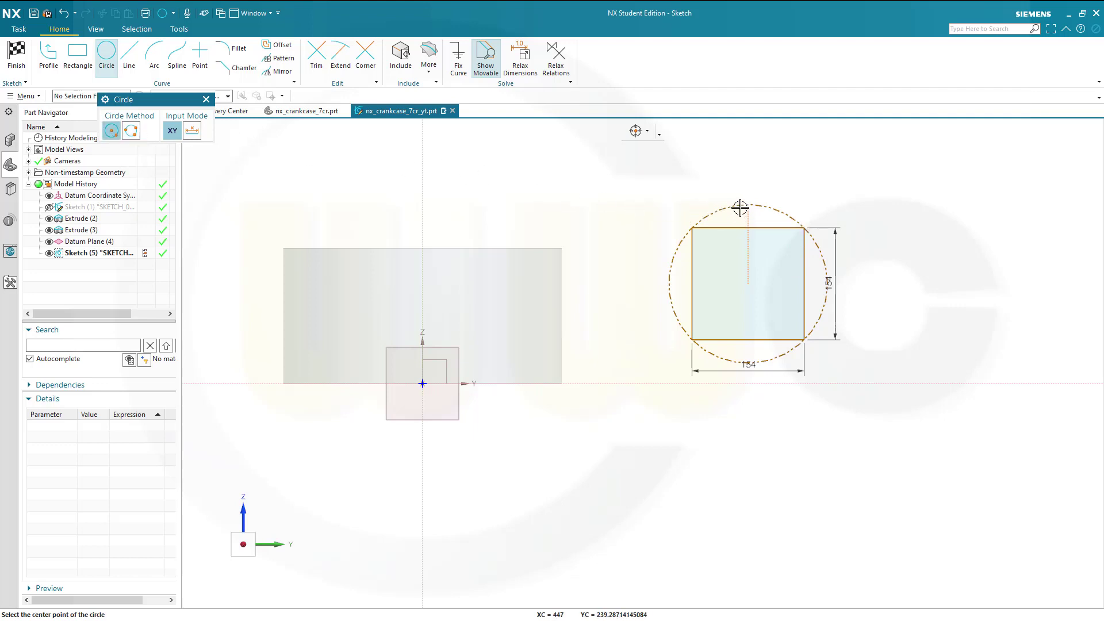
{"action": "mouse_move", "coordinate": [748, 285]}
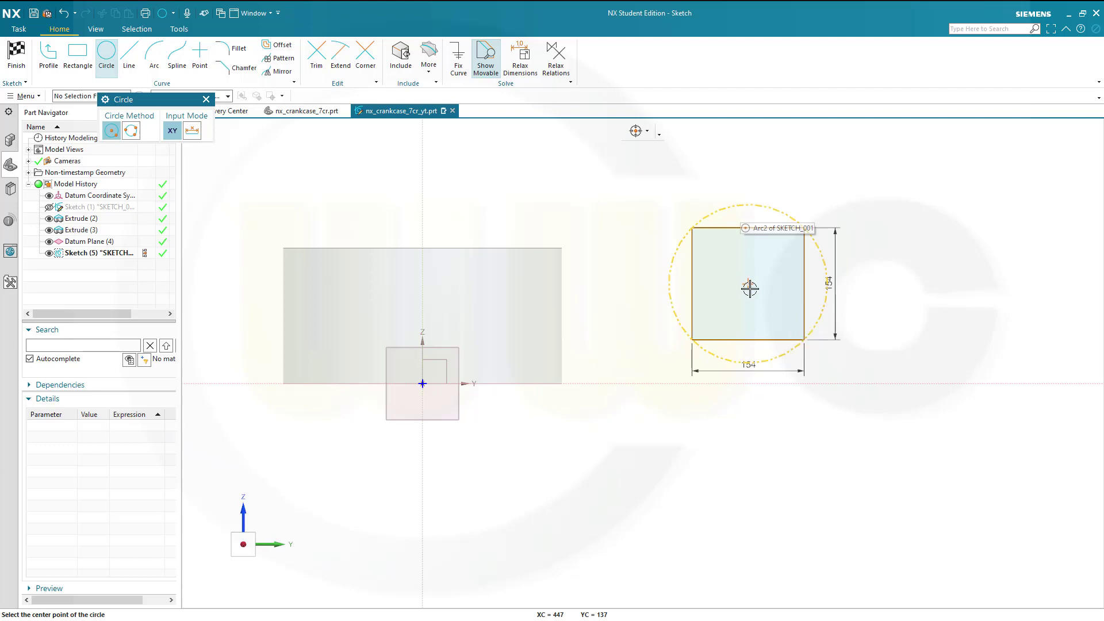
{"action": "left_click", "coordinate": [749, 285]}
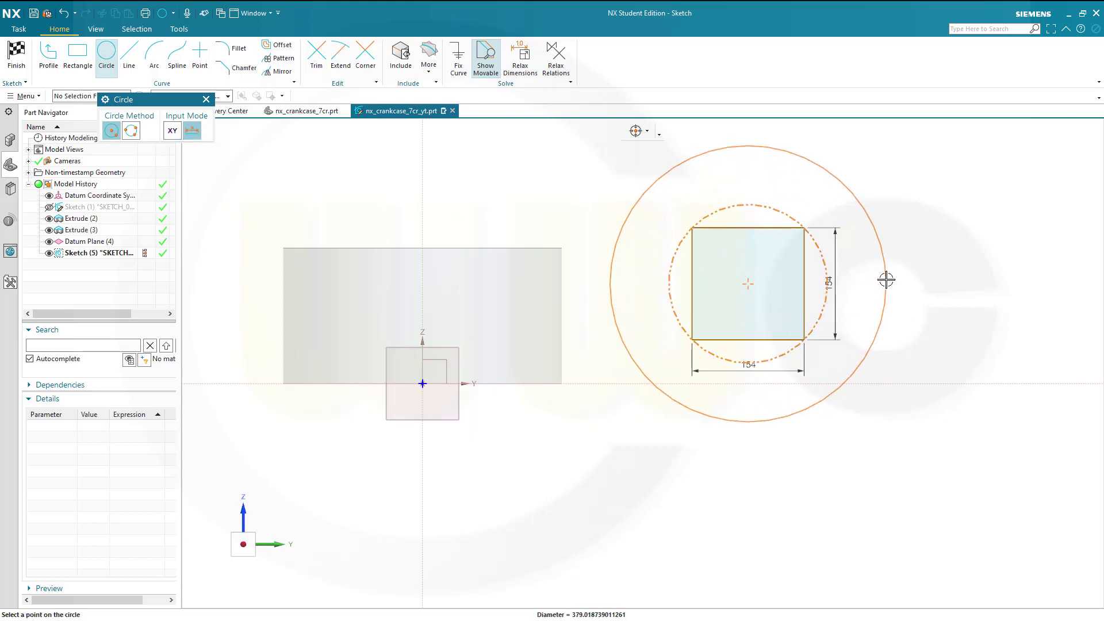
{"action": "type", "text": "70"}
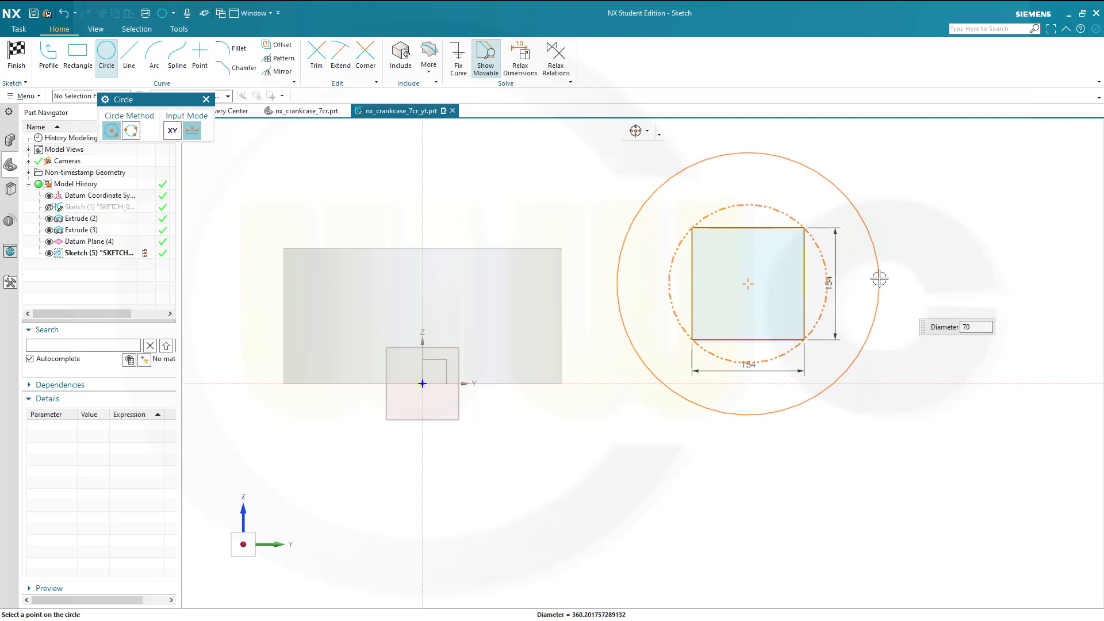
{"action": "key", "text": "Return"}
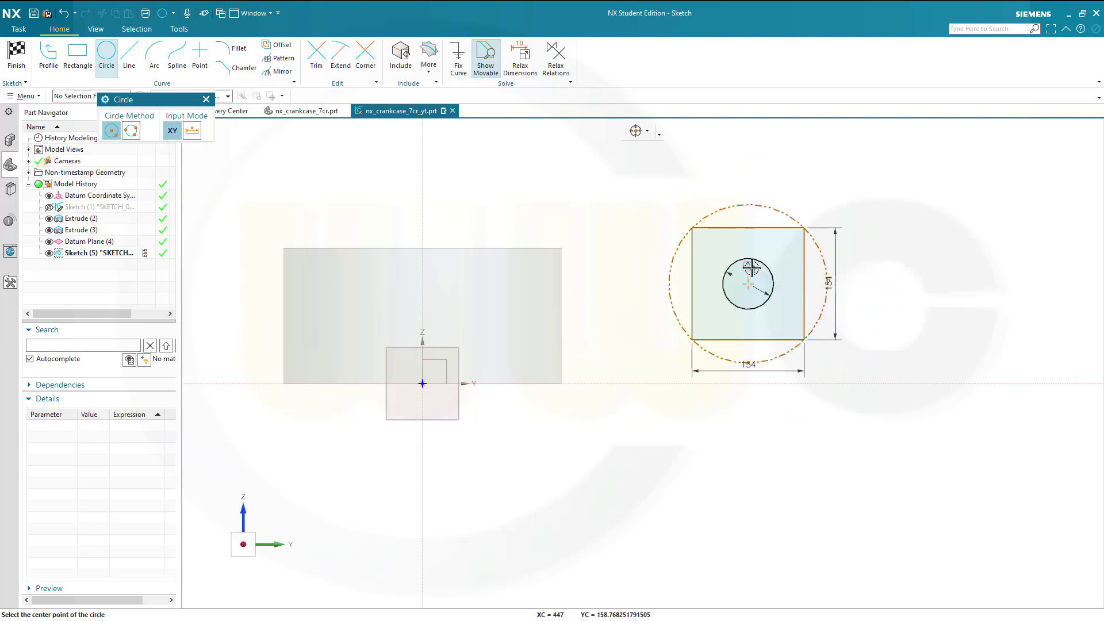
{"action": "key", "text": "Escape"}
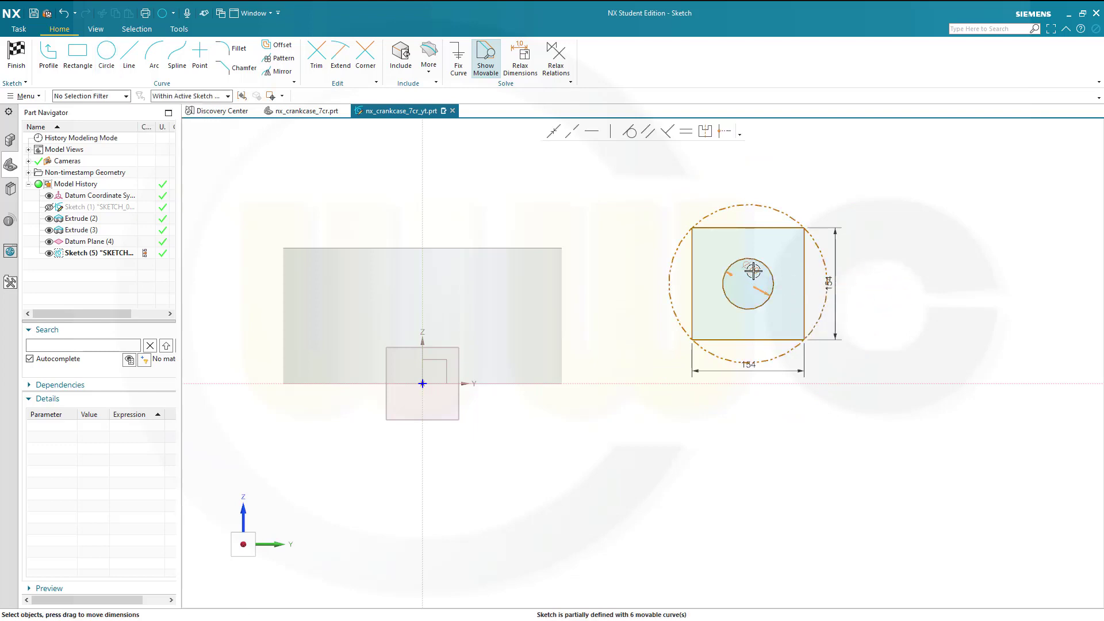
- Set the inner circle's diameter to 170 mm and convert the circle to a reference curve
{"action": "double_click", "coordinate": [753, 270]}
{"action": "type", "text": "170"}
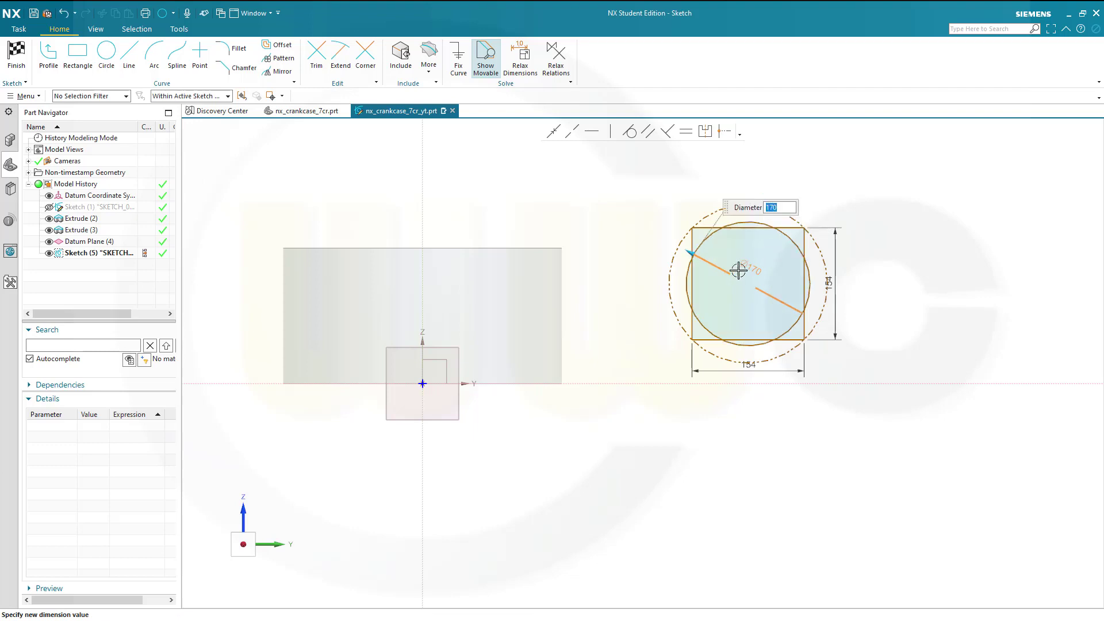
{"action": "key", "text": "Return"}
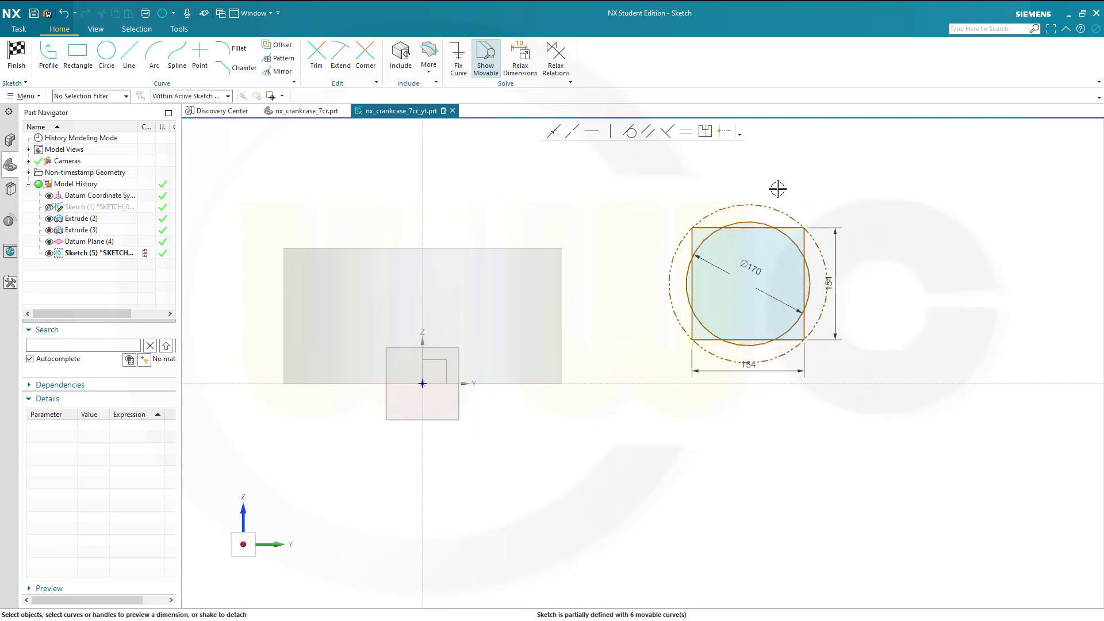
{"action": "left_click", "coordinate": [747, 219]}
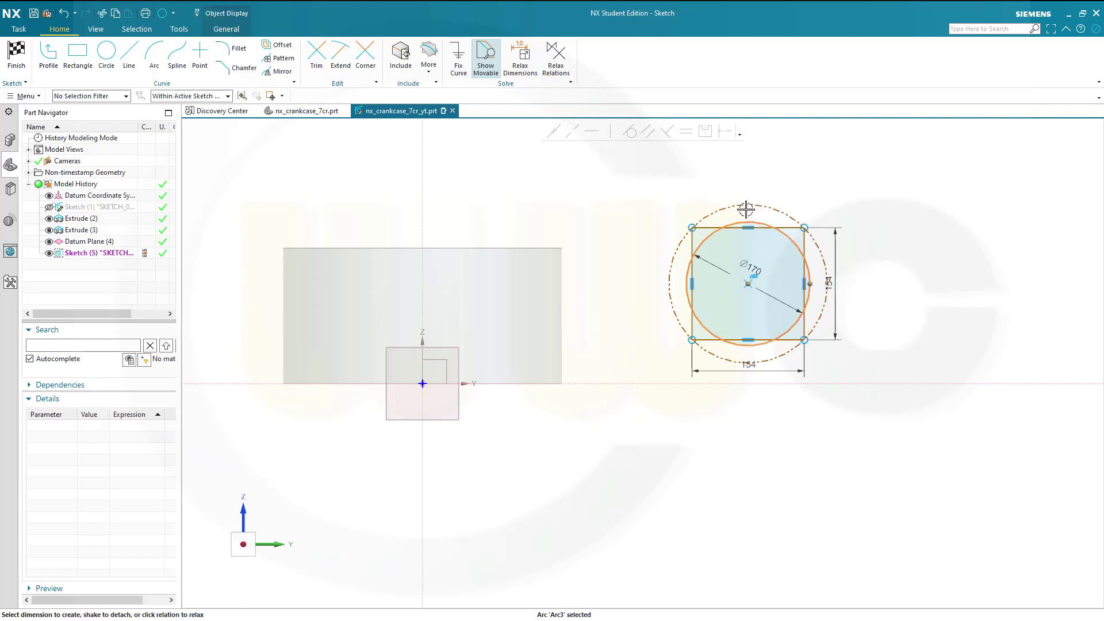
{"action": "left_click", "coordinate": [747, 212]}
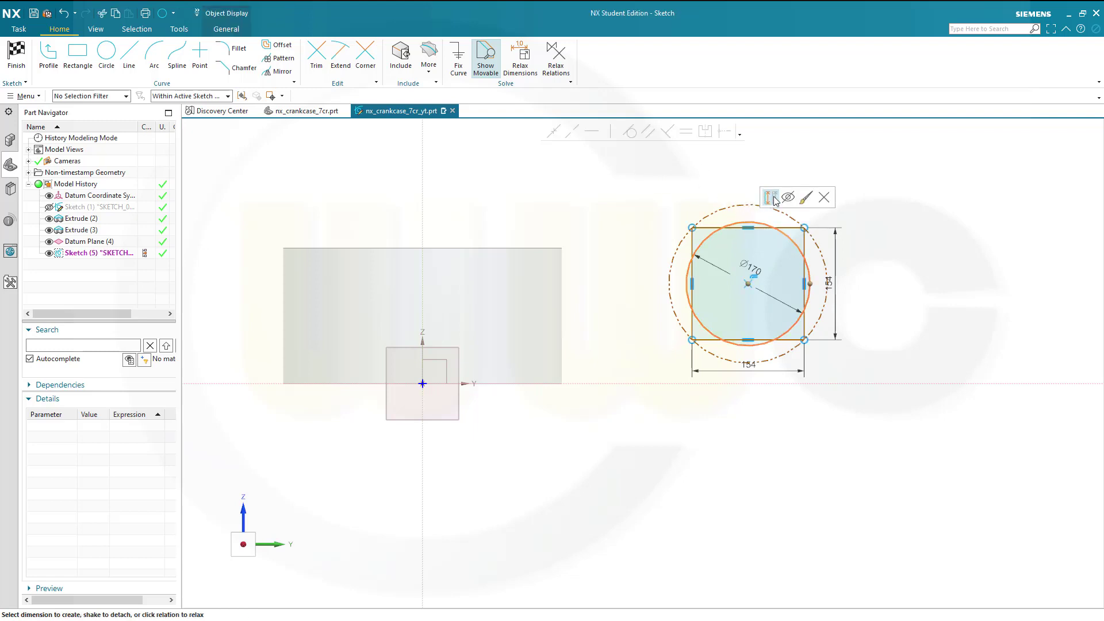
{"action": "left_click", "coordinate": [920, 298]}
{"action": "scroll", "coordinate": [913, 298], "scroll_direction": "up", "scroll_amount": 3}
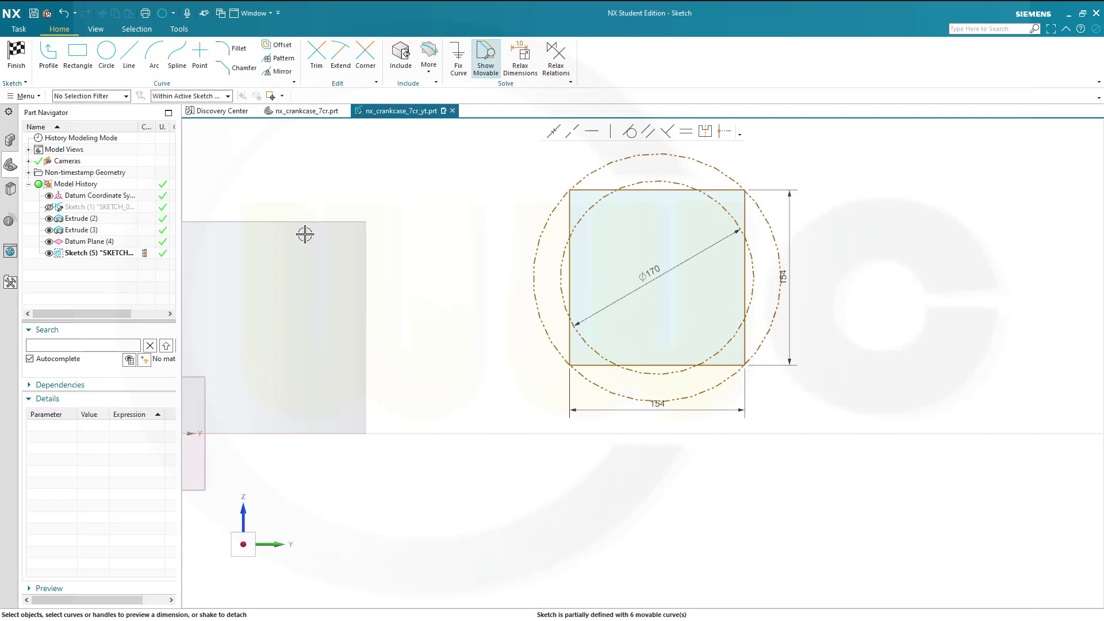
- Draw a line from the circles' center to the square's upper corner on the +Y side and convert it to reference
{"action": "left_click", "coordinate": [129, 56]}
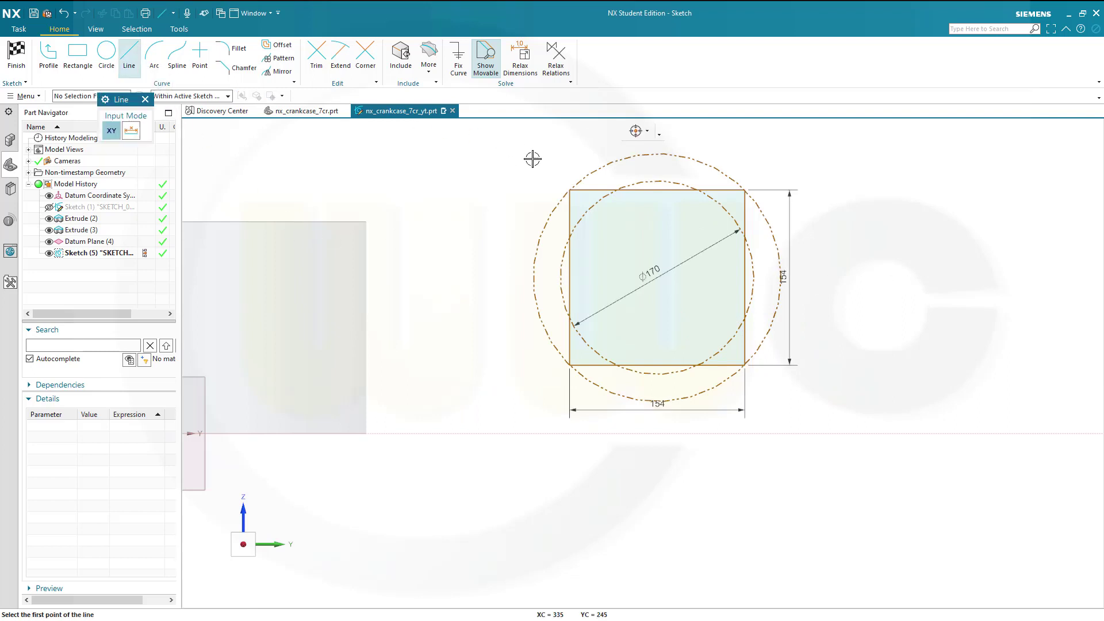
{"action": "left_click", "coordinate": [657, 278]}
{"action": "left_click", "coordinate": [744, 190]}
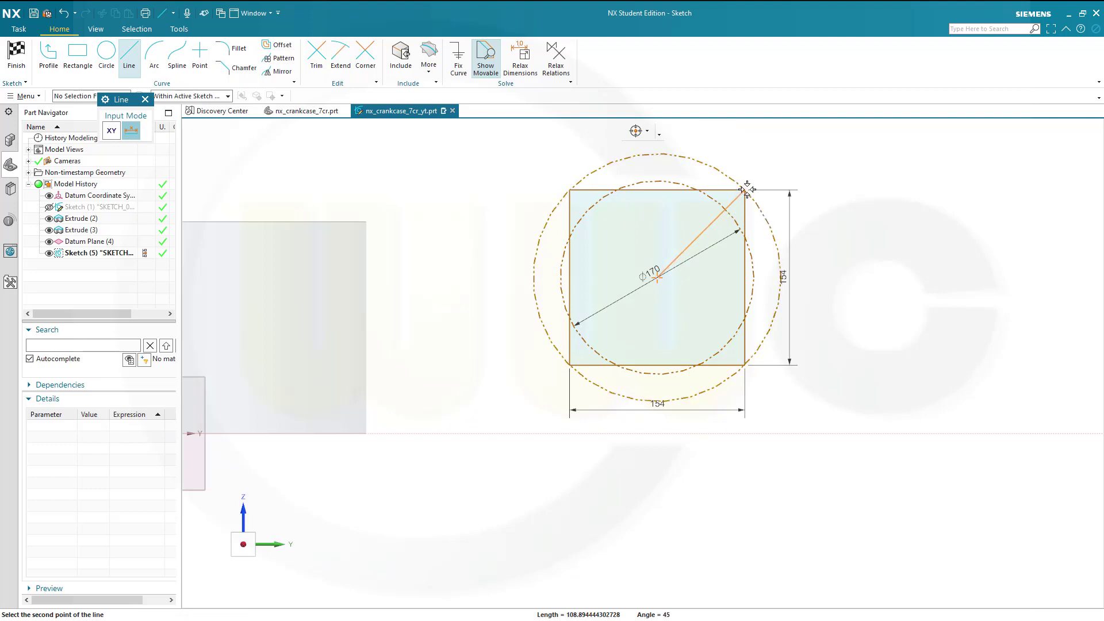
{"action": "key", "text": "Escape"}
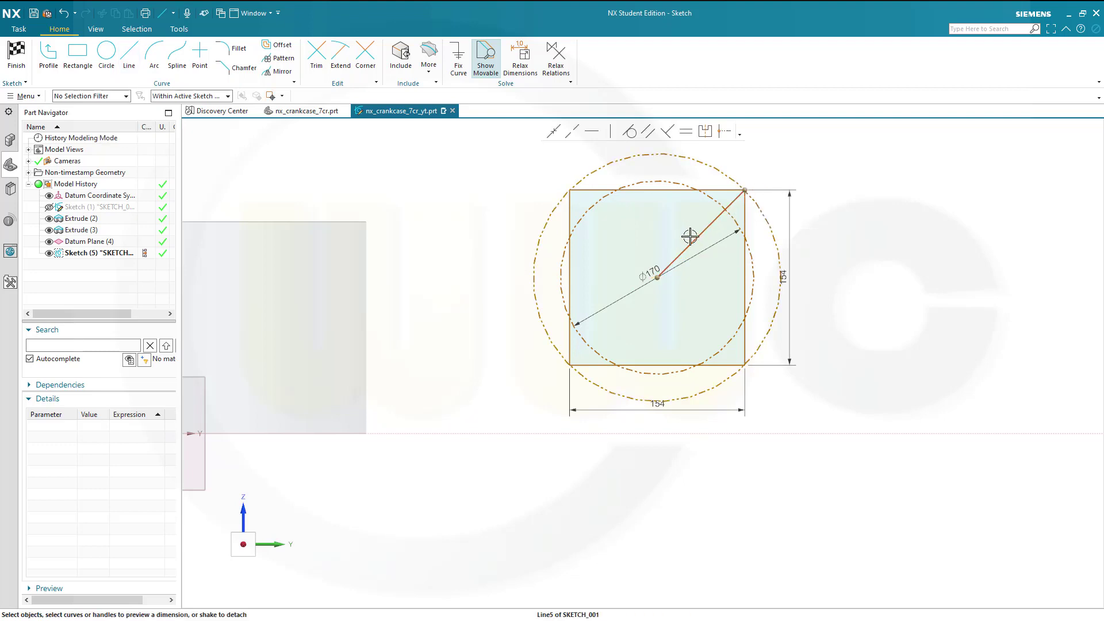
{"action": "left_click", "coordinate": [690, 236]}
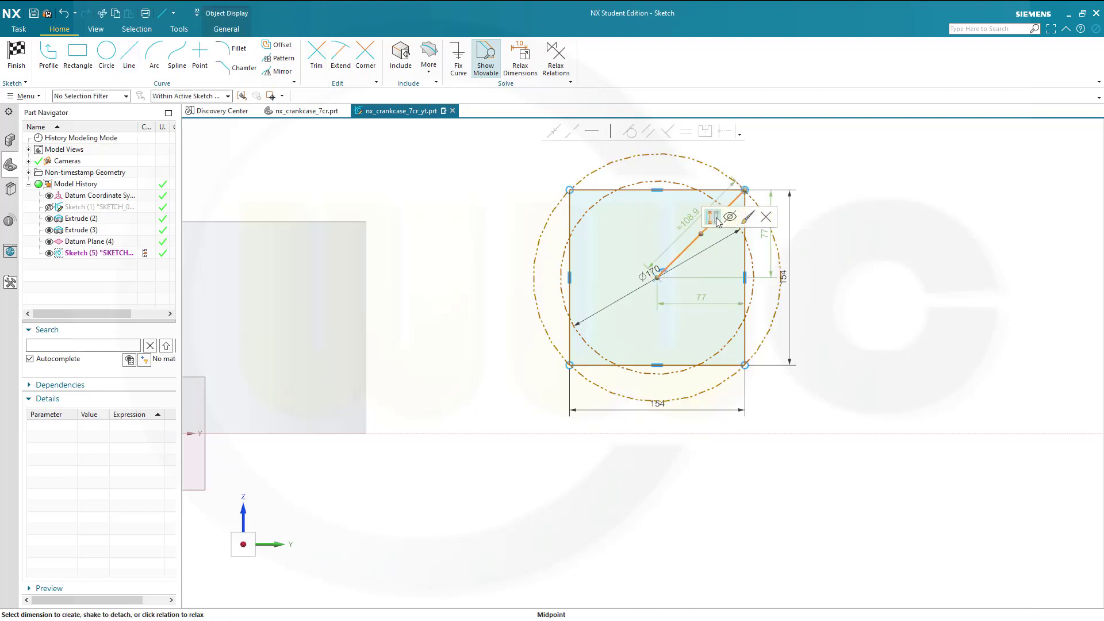
{"action": "left_click", "coordinate": [715, 220]}
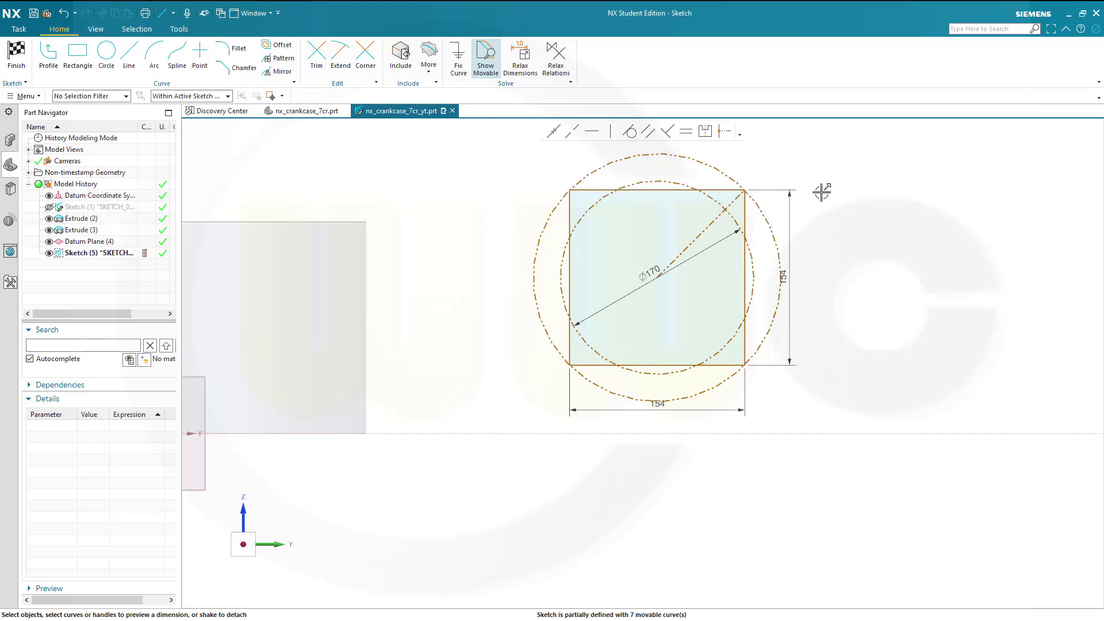
- Place a sketch point at the intersection of the 170 mm reference circle and the diagonal reference line
{"action": "left_click", "coordinate": [200, 58]}
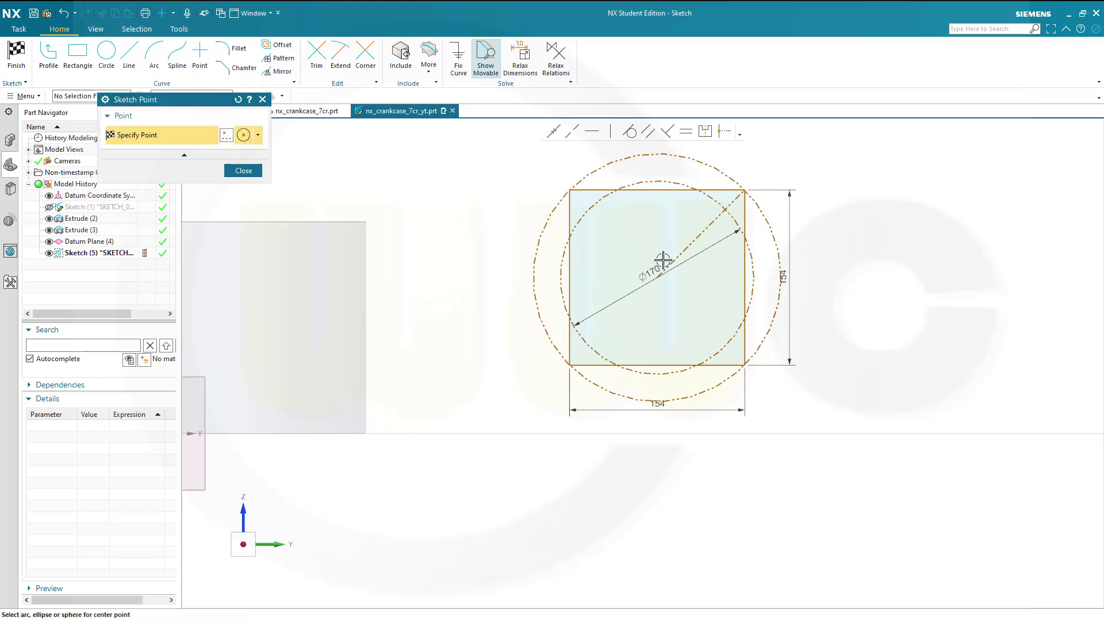
{"action": "left_click", "coordinate": [257, 135]}
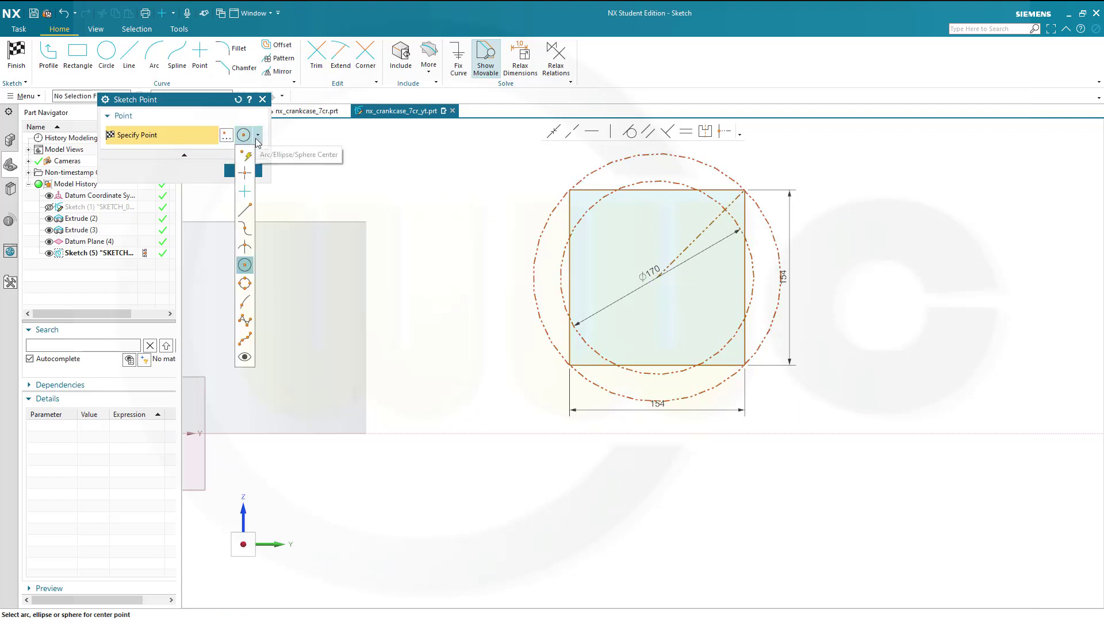
{"action": "left_click", "coordinate": [245, 249]}
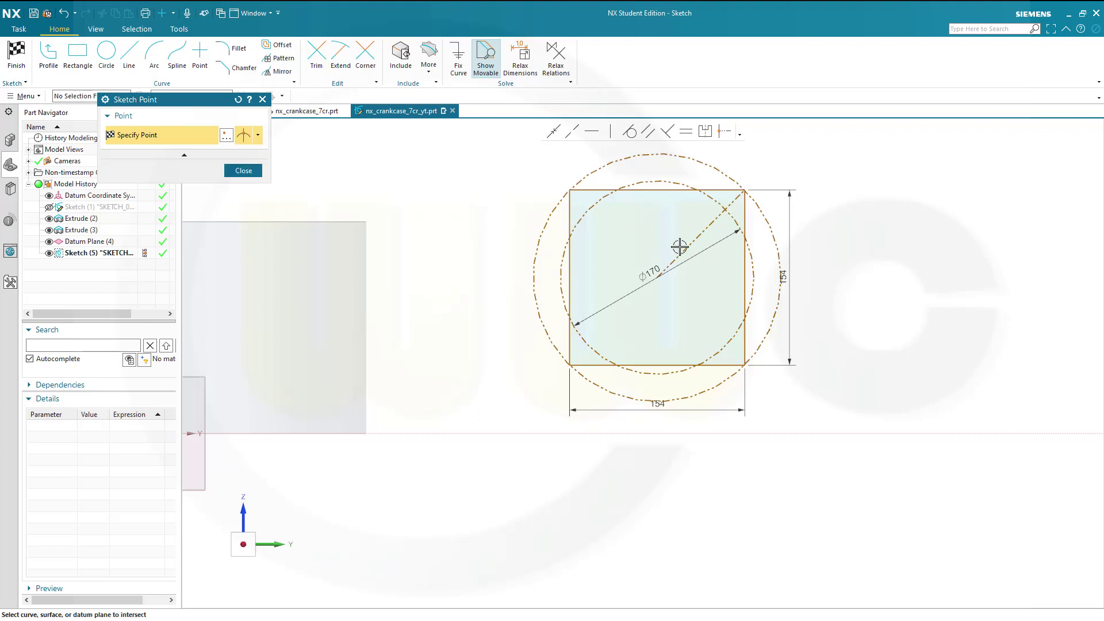
{"action": "left_click", "coordinate": [729, 217]}
{"action": "left_click", "coordinate": [715, 217]}
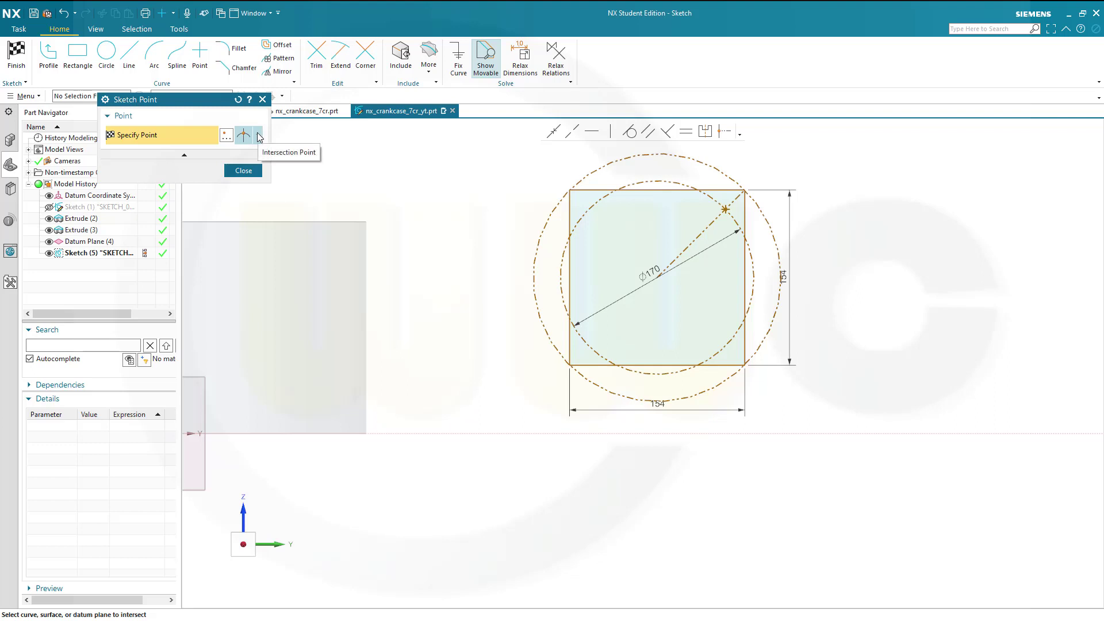
- Add a sketch point at the center of the 170 mm circle and finish the sketch
{"action": "left_click", "coordinate": [258, 136]}
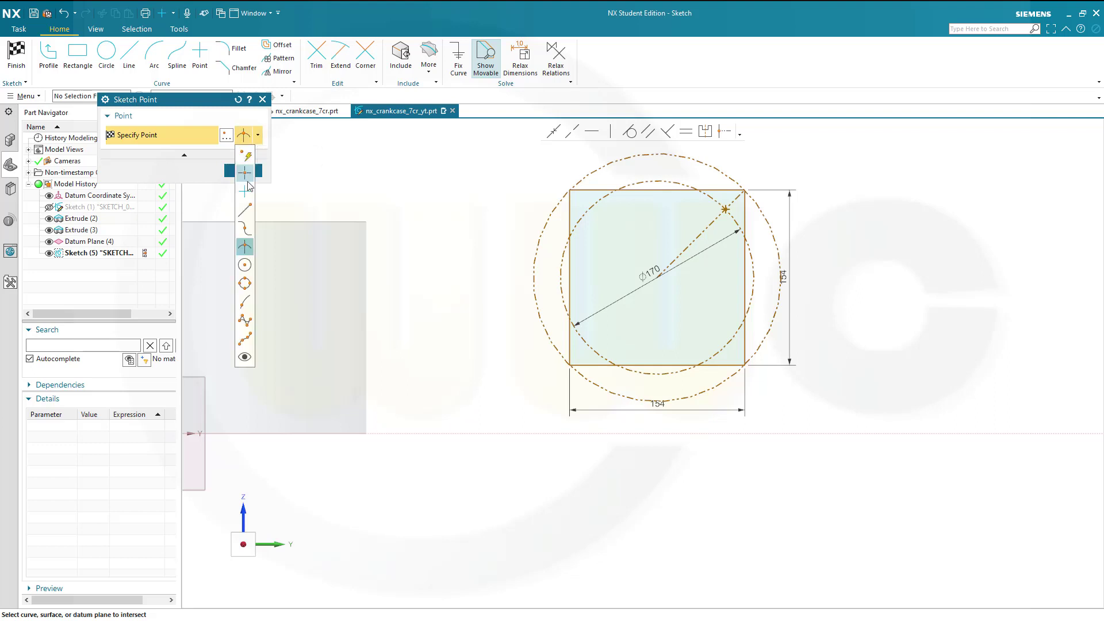
{"action": "left_click", "coordinate": [245, 266]}
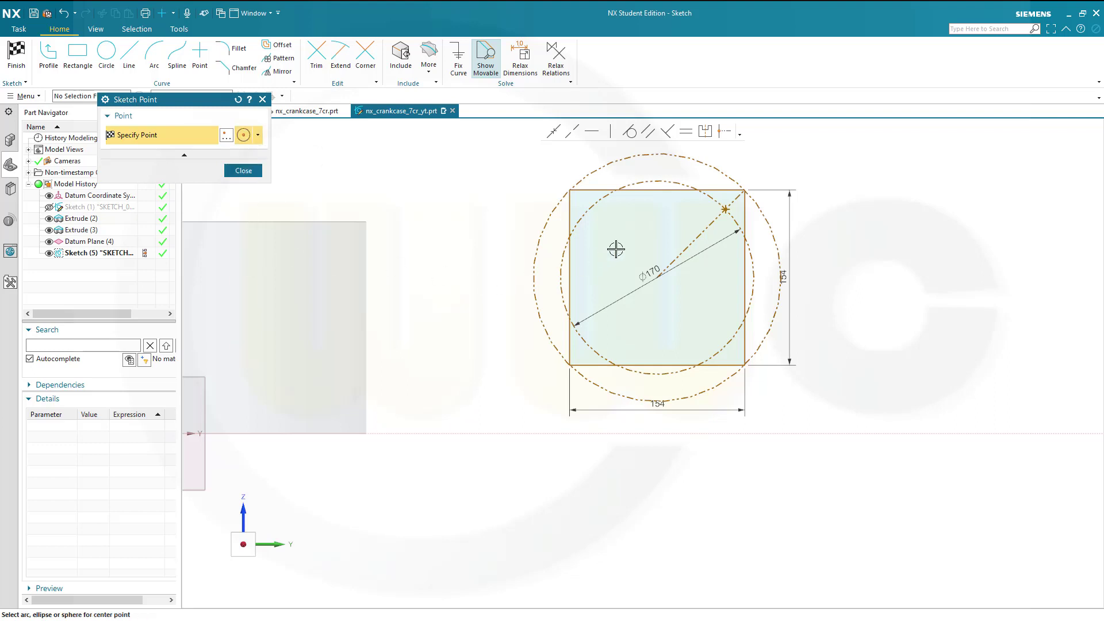
{"action": "left_click", "coordinate": [754, 279]}
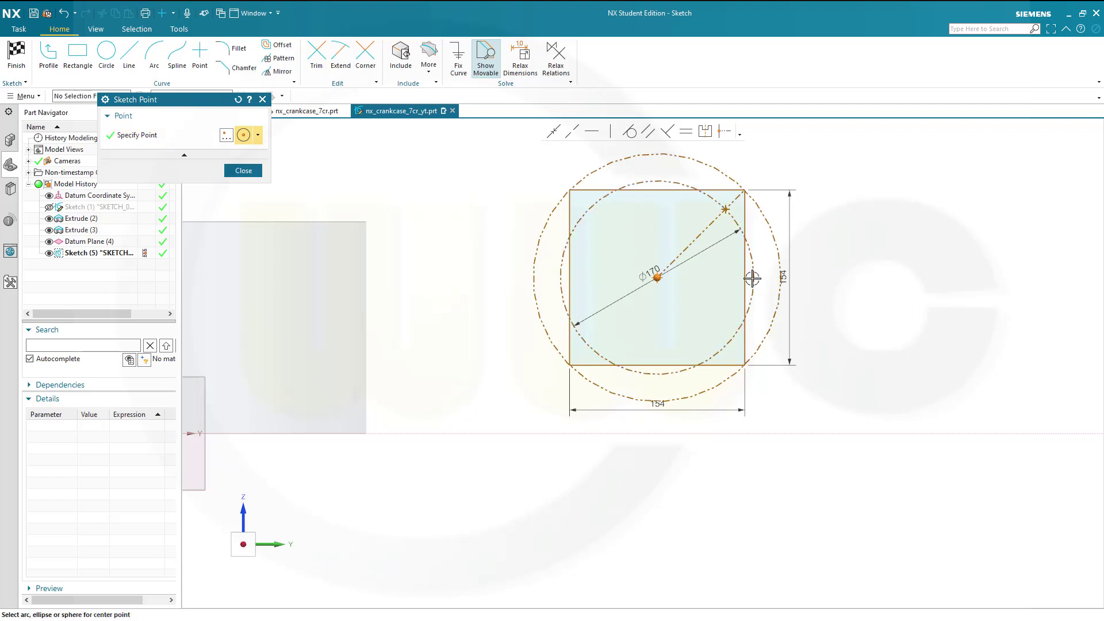
{"action": "left_click", "coordinate": [245, 171]}
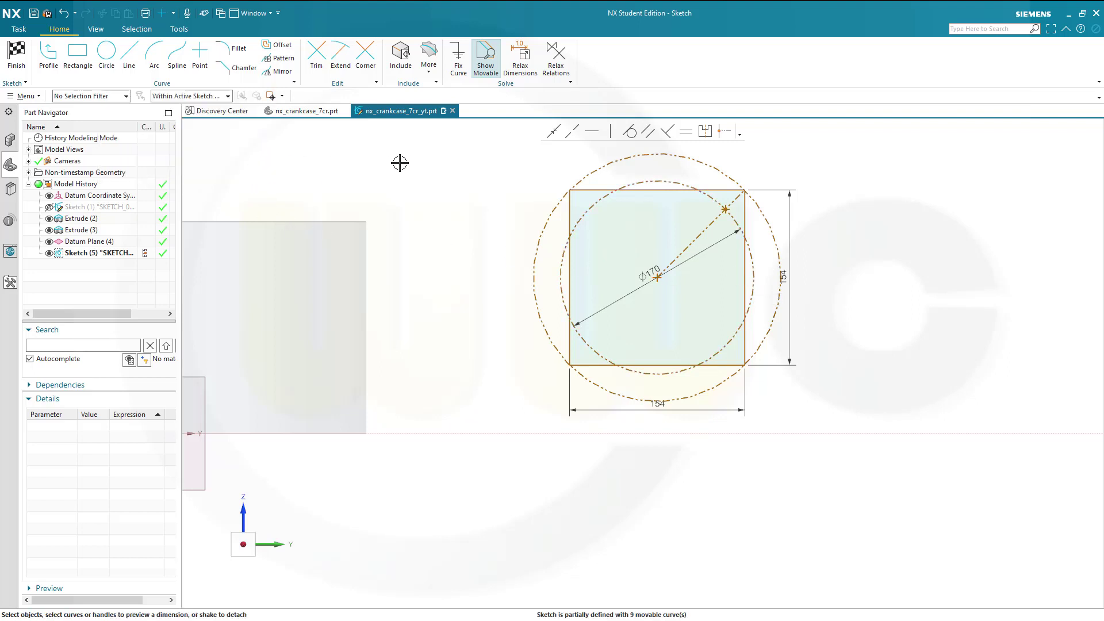
{"action": "left_click", "coordinate": [17, 55]}
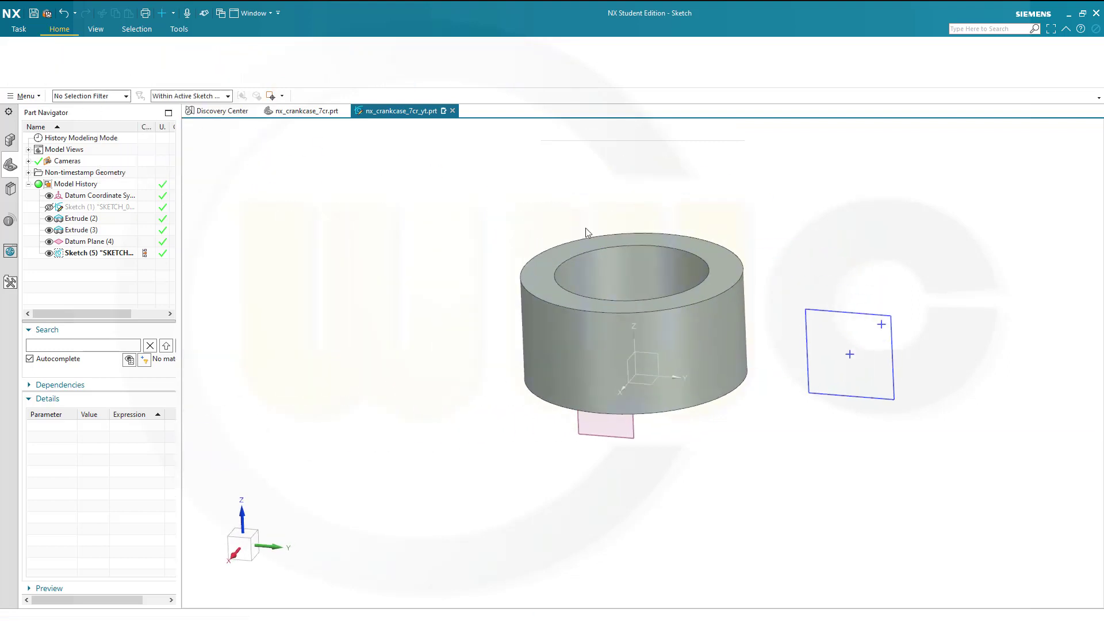
- Reopen the square mounting face sketch and dimension its center point 103 mm from the horizontal axis
{"action": "double_click", "coordinate": [844, 395]}
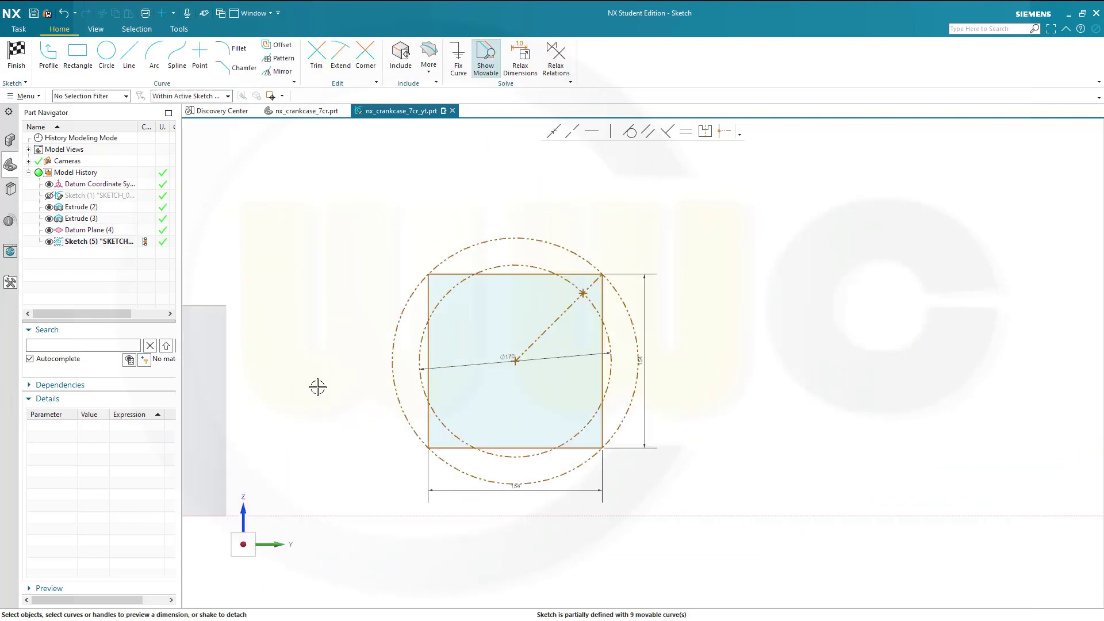
{"action": "scroll", "coordinate": [354, 418], "scroll_direction": "down", "scroll_amount": 3}
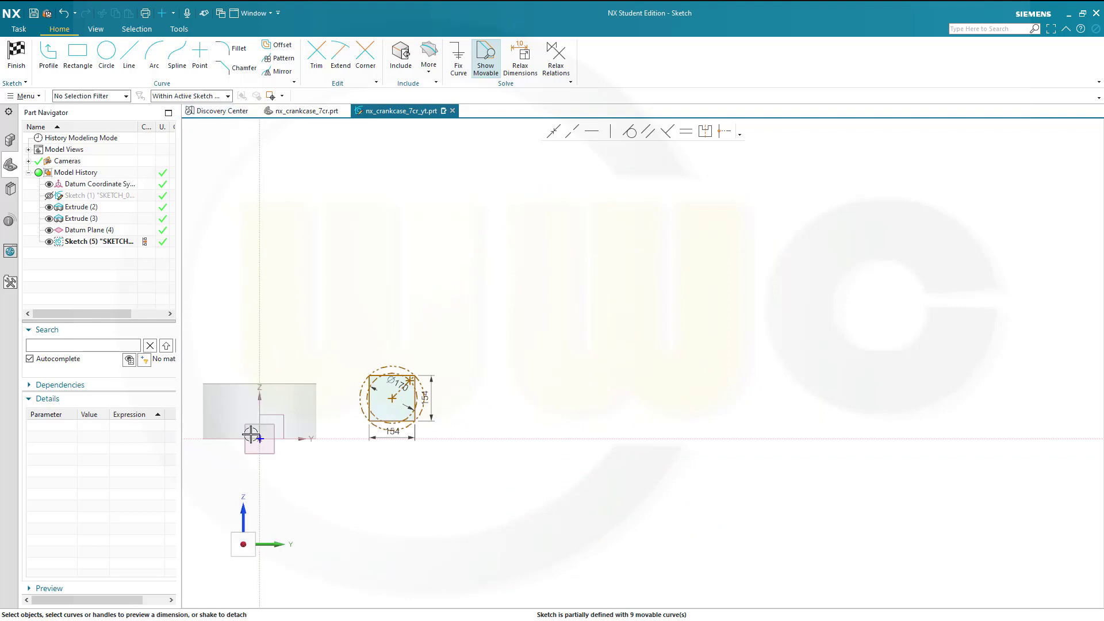
{"action": "left_click", "coordinate": [334, 439]}
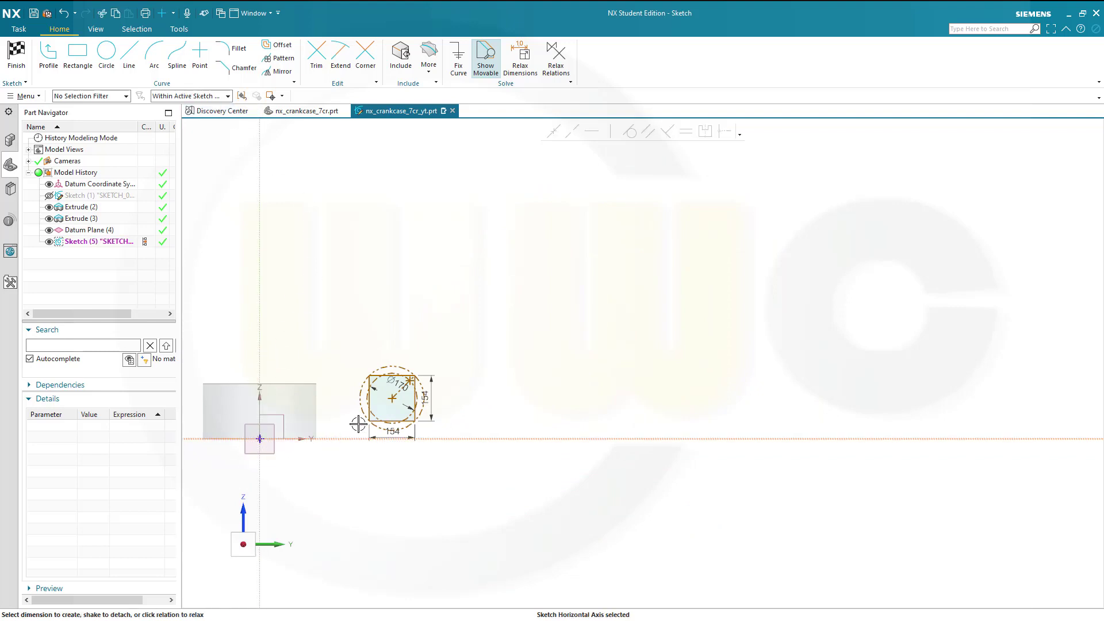
{"action": "left_click", "coordinate": [393, 398]}
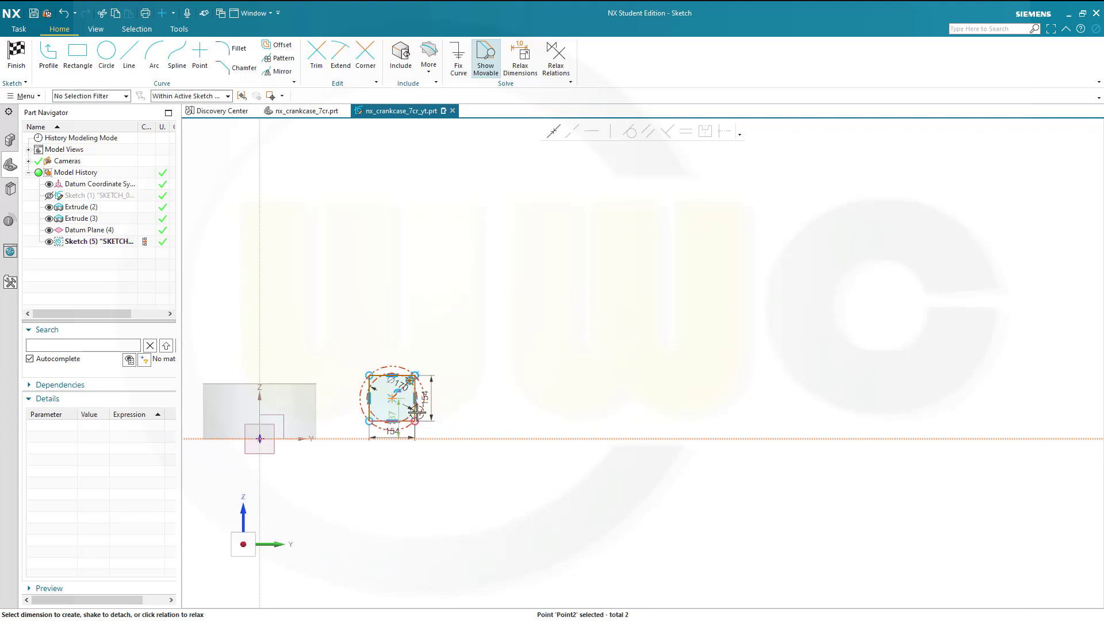
{"action": "scroll", "coordinate": [413, 433], "scroll_direction": "up", "scroll_amount": 6}
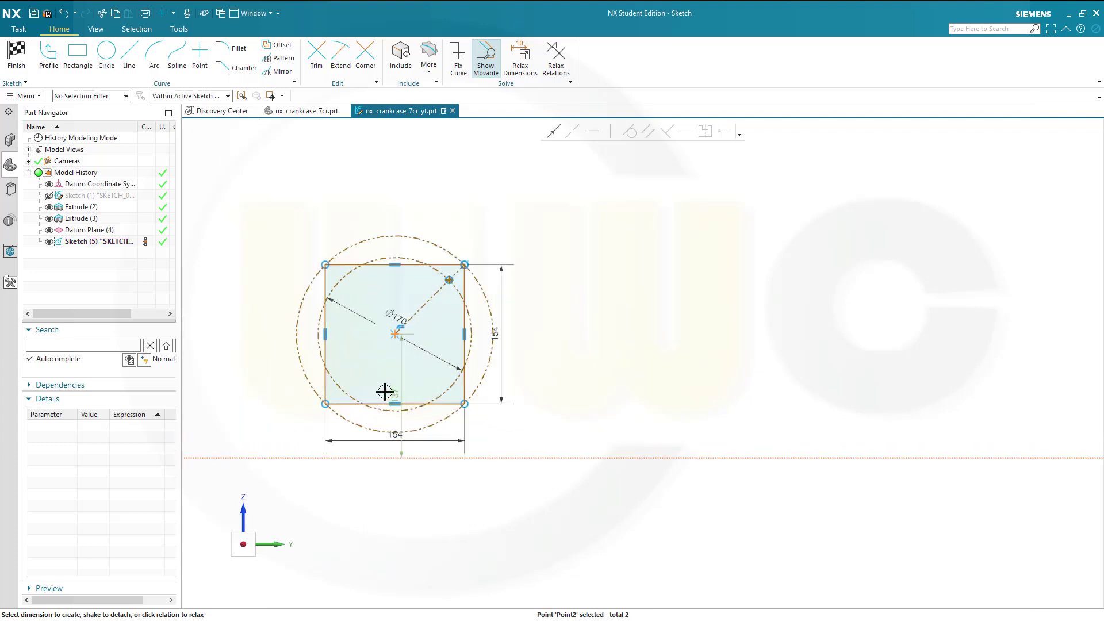
{"action": "left_click", "coordinate": [396, 391]}
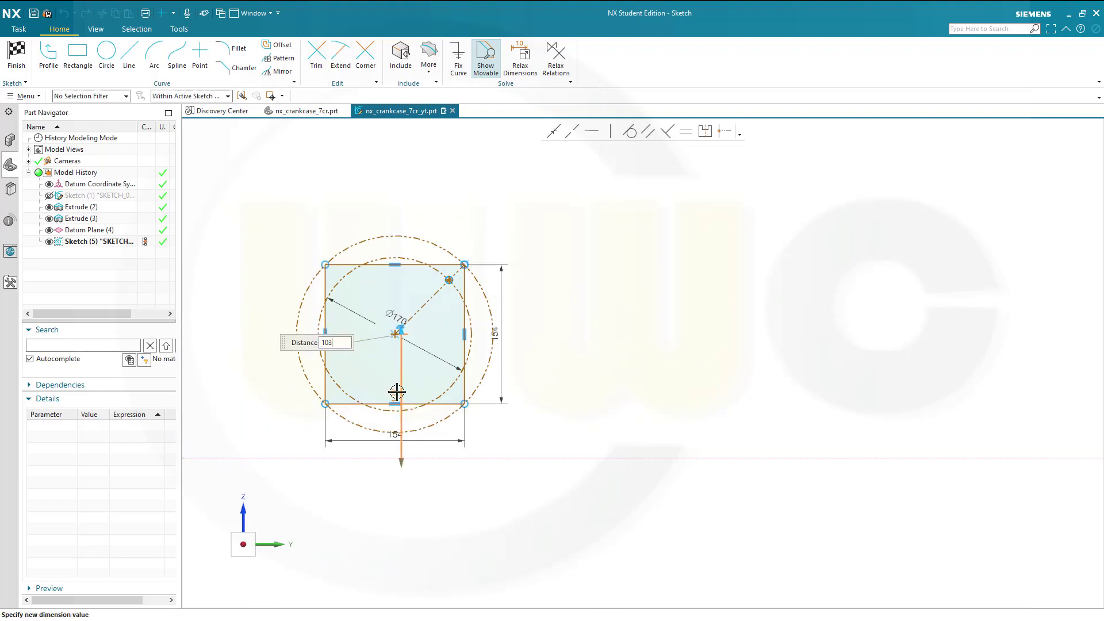
{"action": "key", "text": "Return"}
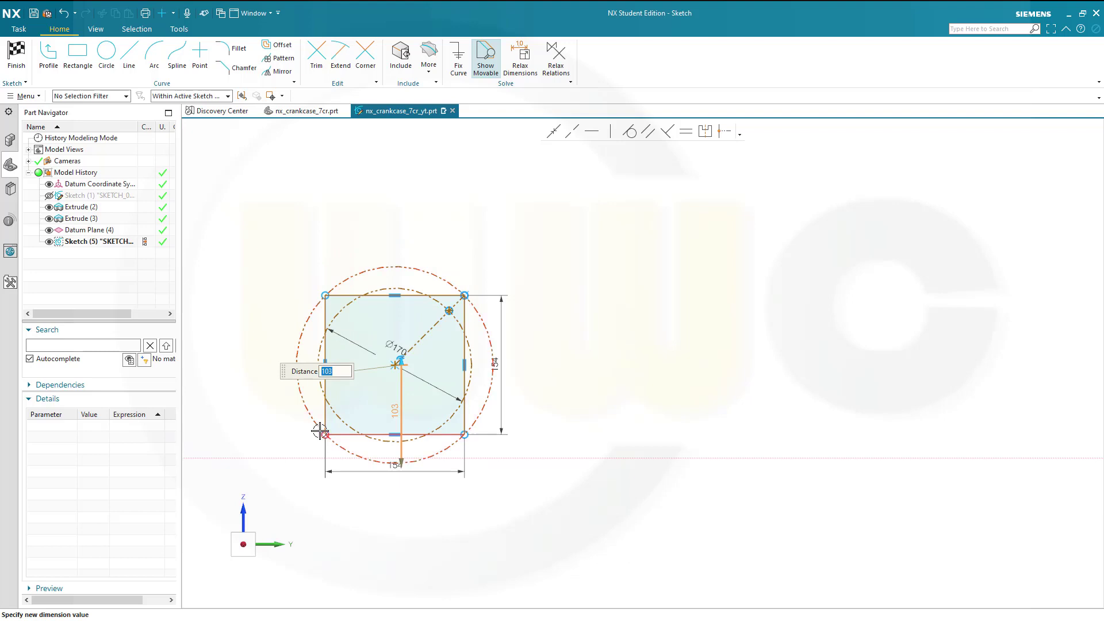
- Make the square's center point coincident with the sketch's vertical axis and finish the sketch
{"action": "scroll", "coordinate": [320, 431], "scroll_direction": "down", "scroll_amount": 5}
{"action": "mouse_move", "coordinate": [291, 498]}
{"action": "middle_mouse_down", "text": "shift"}
{"action": "mouse_move", "coordinate": [739, 533]}
{"action": "mouse_move", "coordinate": [779, 502]}
{"action": "middle_mouse_up", "text": "shift"}
{"action": "scroll", "coordinate": [771, 503], "scroll_direction": "up", "scroll_amount": 2}
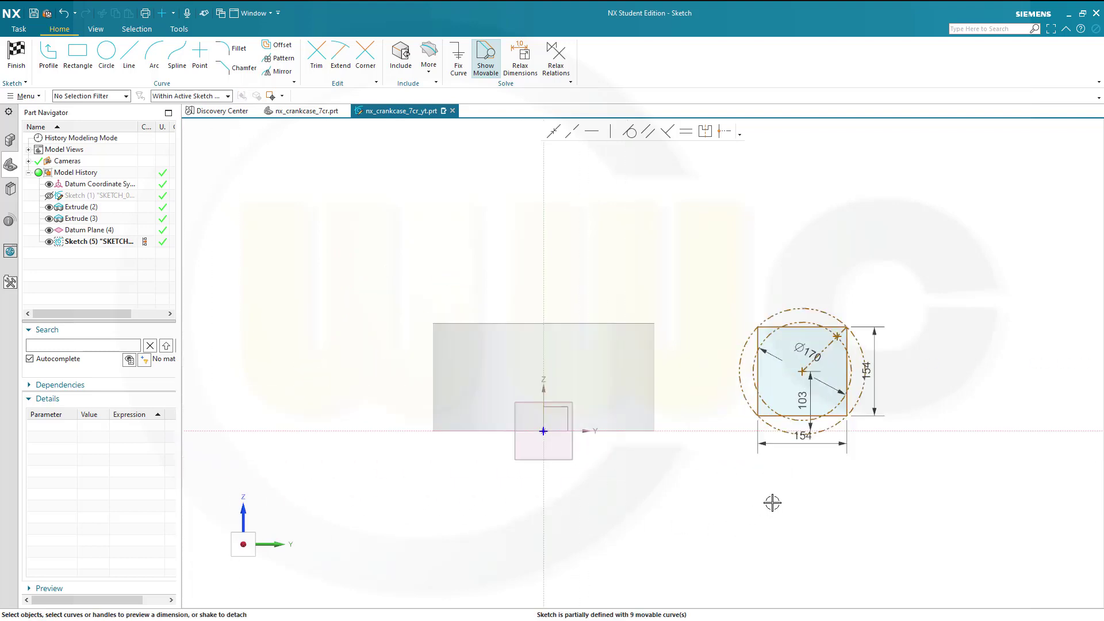
{"action": "left_click", "coordinate": [802, 372]}
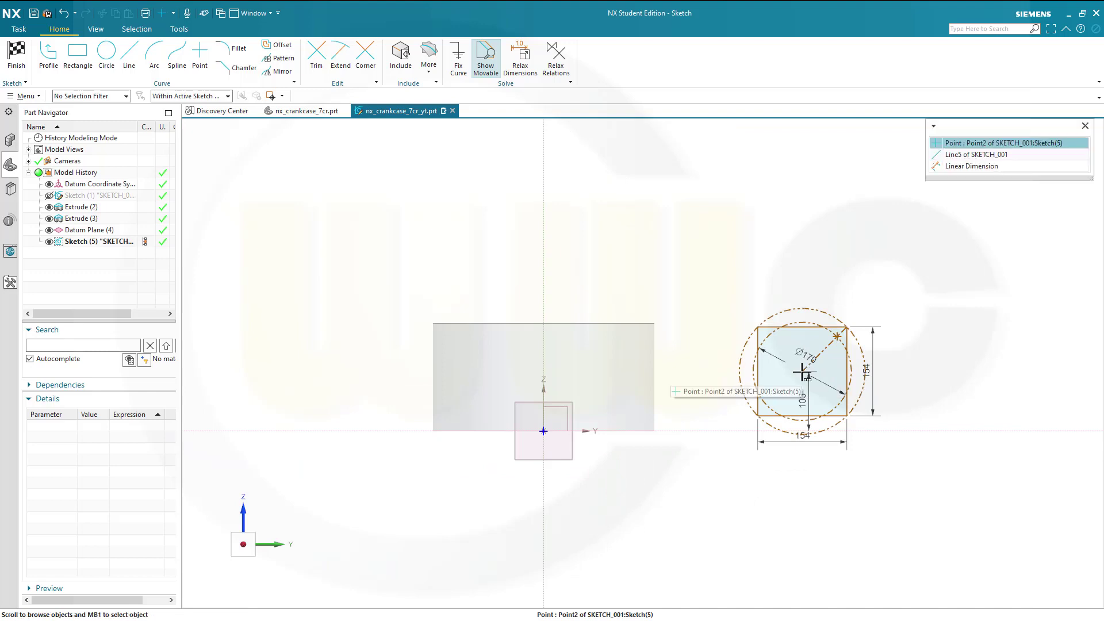
{"action": "left_click", "coordinate": [978, 142]}
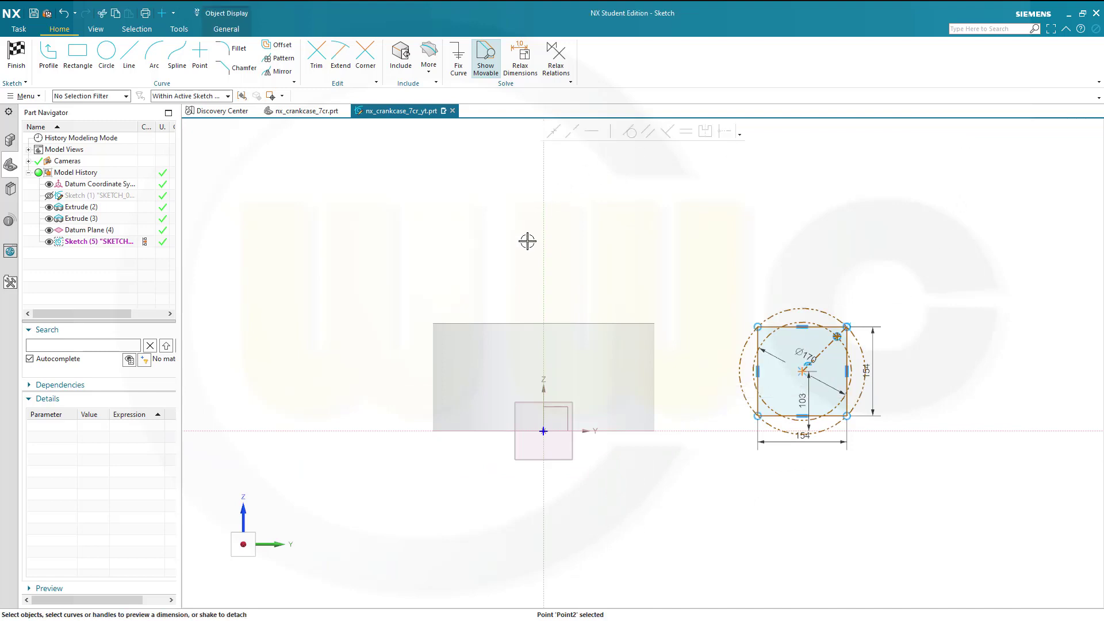
{"action": "left_click", "coordinate": [543, 255]}
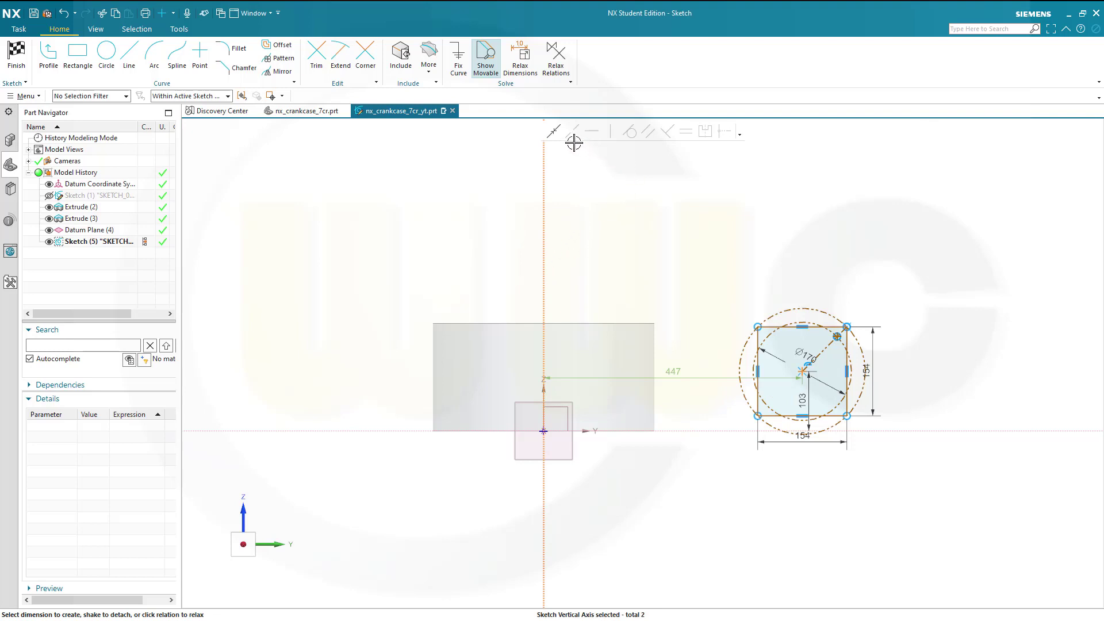
{"action": "left_click", "coordinate": [551, 132]}
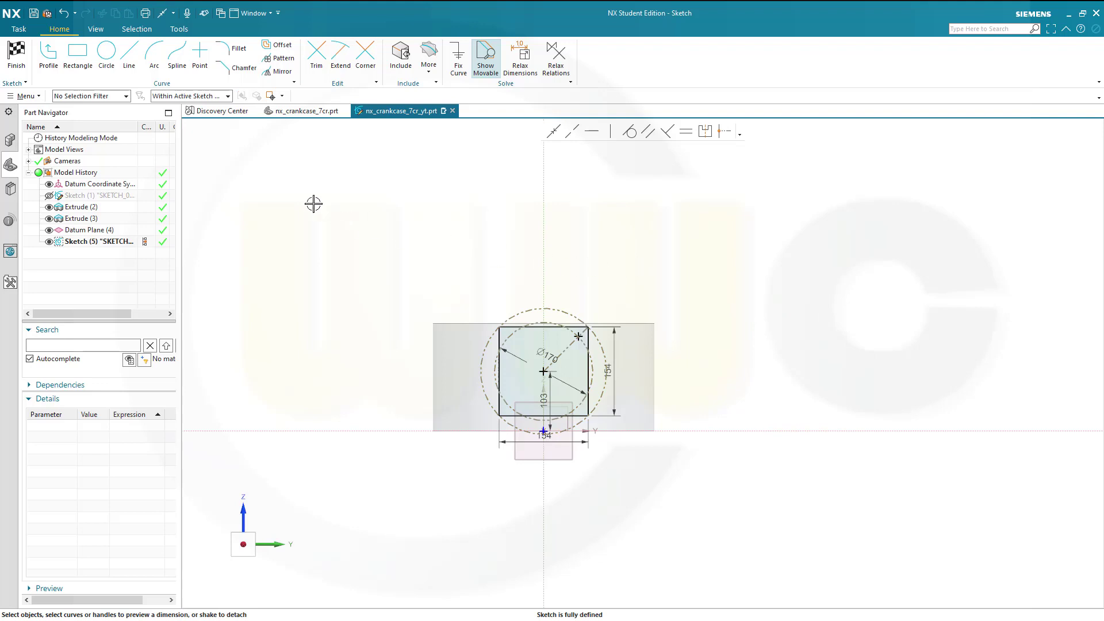
{"action": "left_click", "coordinate": [16, 56]}
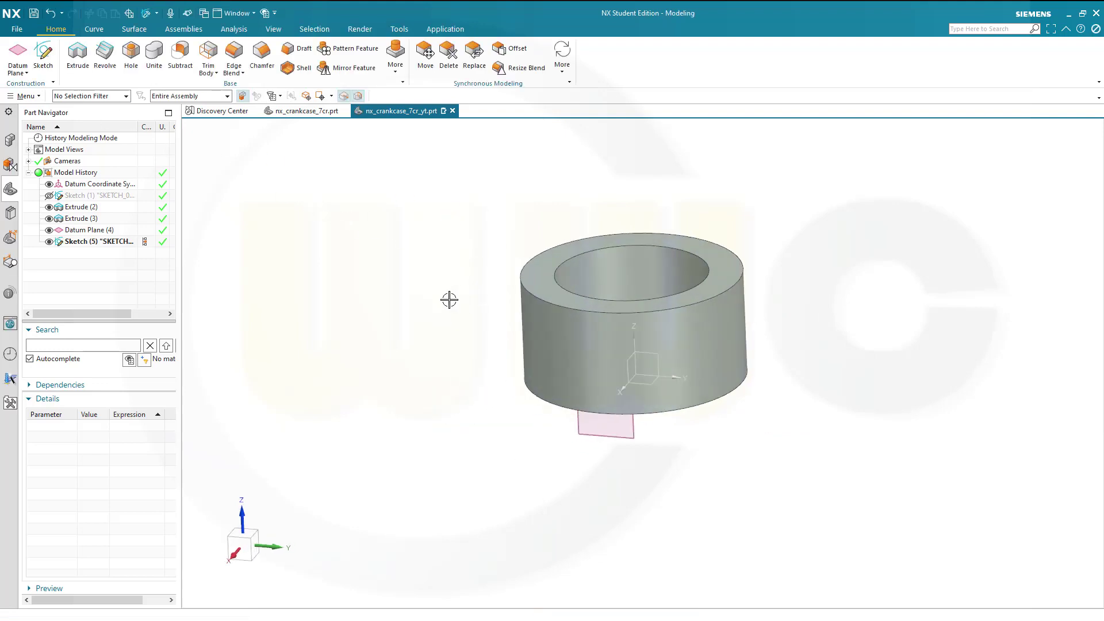
- Extrude the square sketch outward from 0 to 100 mm with Boolean Subtract to cut a flat mounting face into the ring
{"action": "left_click", "coordinate": [98, 241]}
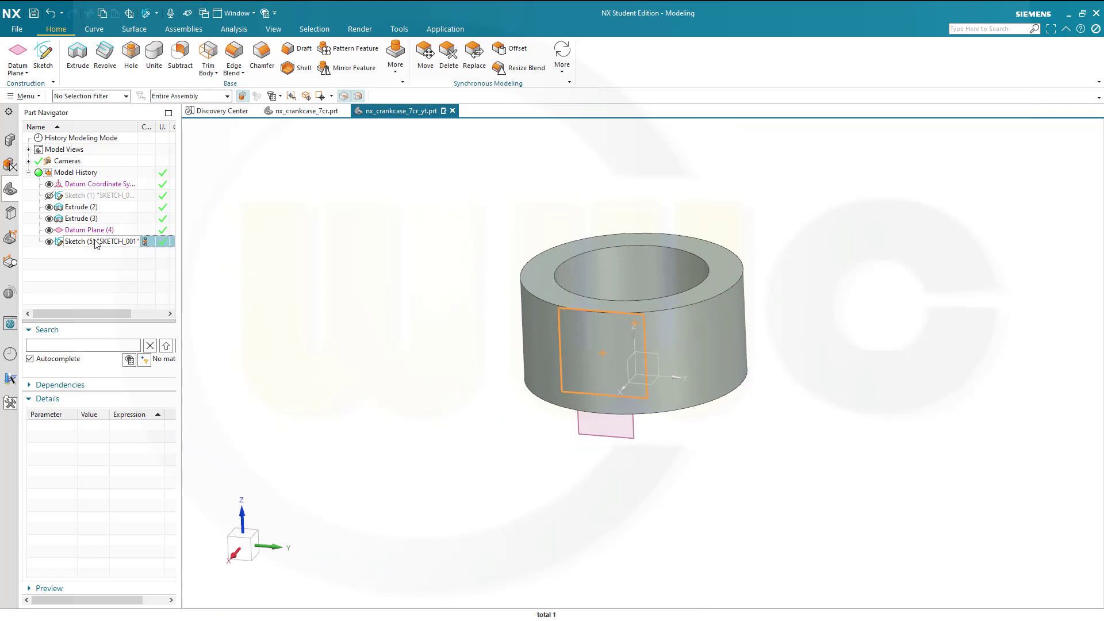
{"action": "left_click", "coordinate": [78, 55]}
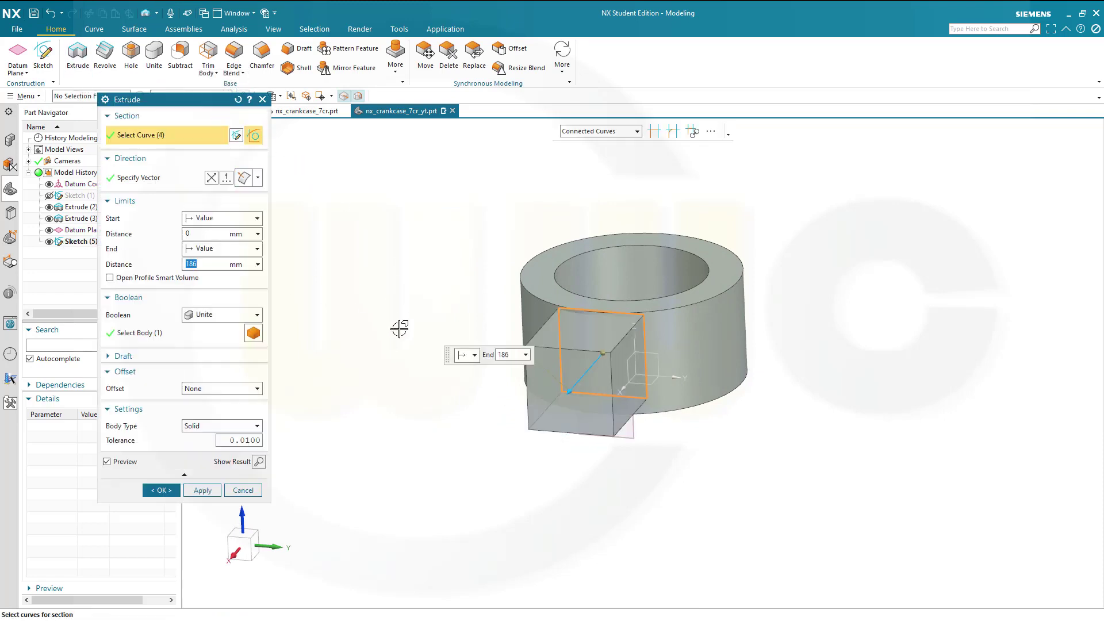
{"action": "middle_click_drag", "start_coordinate": [402, 329], "coordinate": [351, 354]}
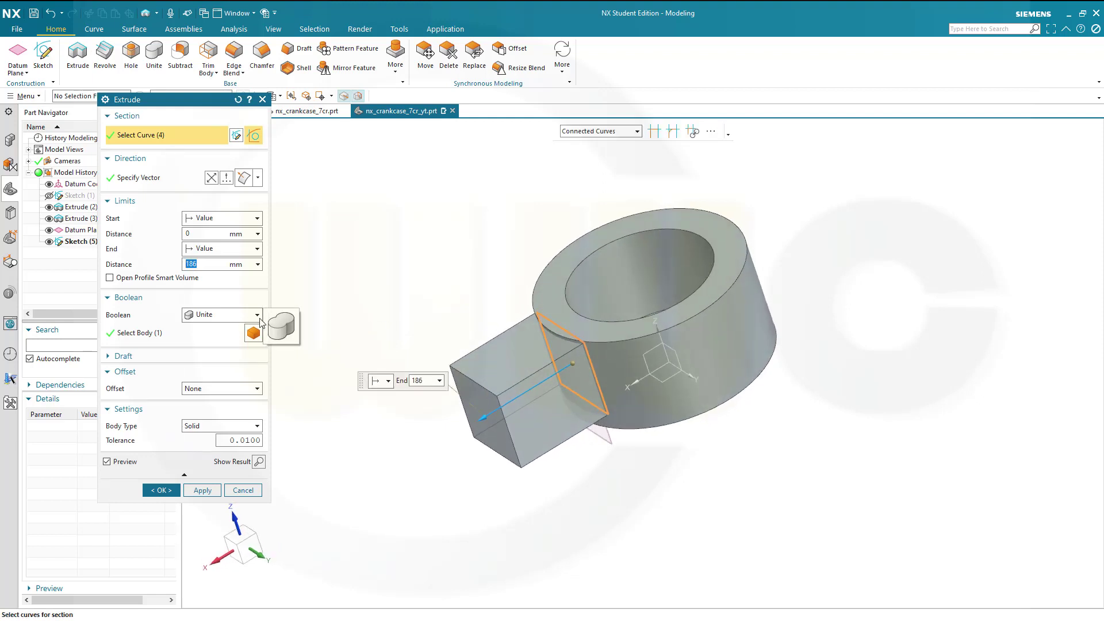
{"action": "left_click", "coordinate": [244, 316]}
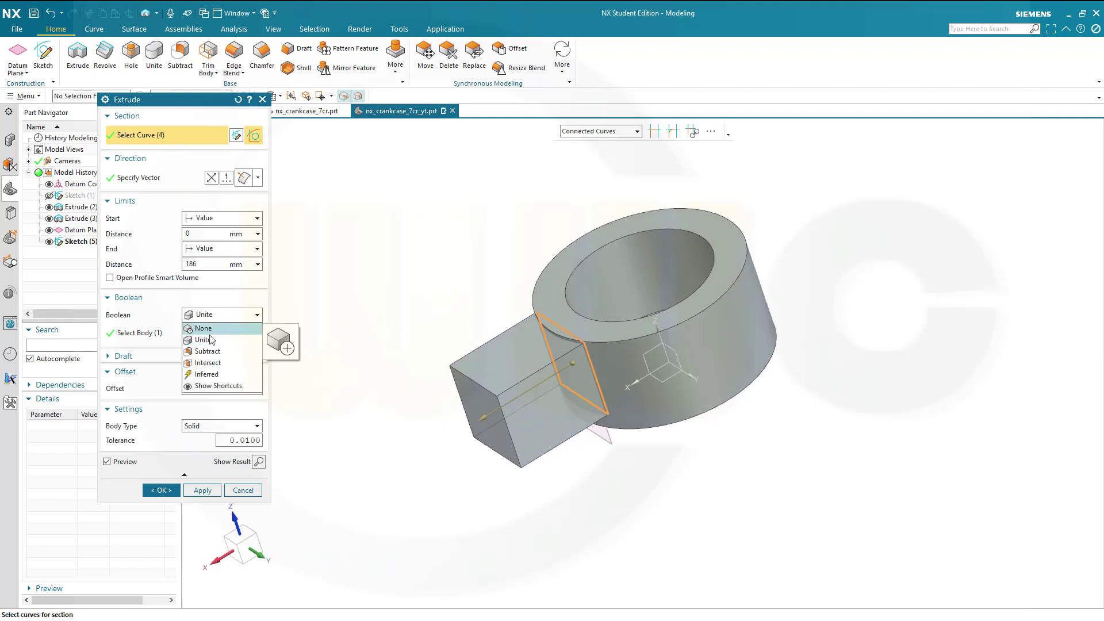
{"action": "left_click", "coordinate": [207, 351]}
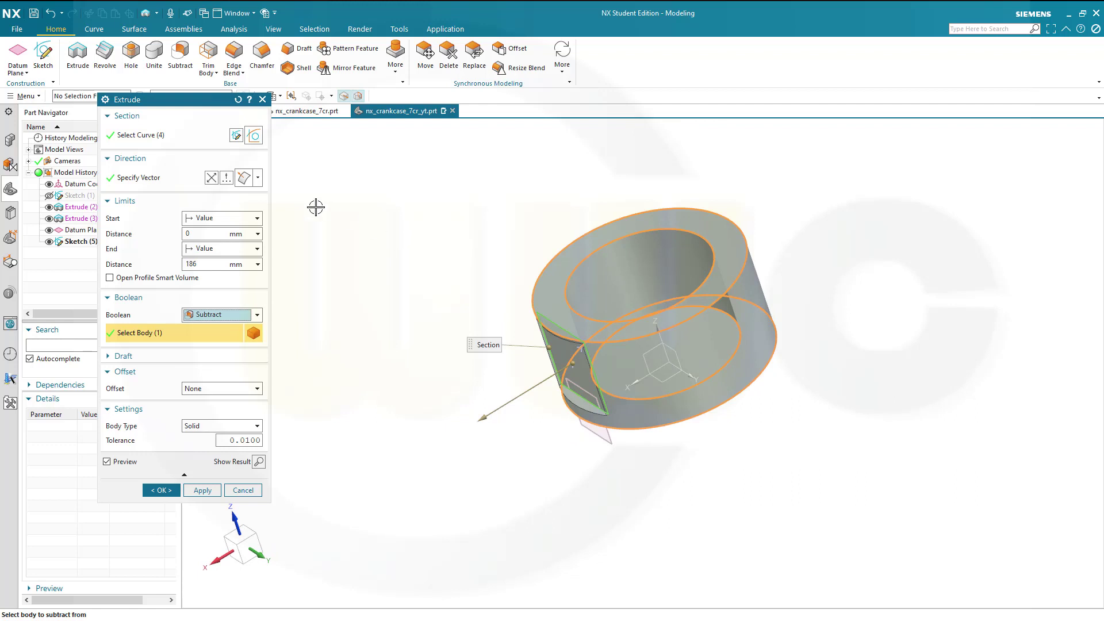
{"action": "left_click", "coordinate": [206, 265]}
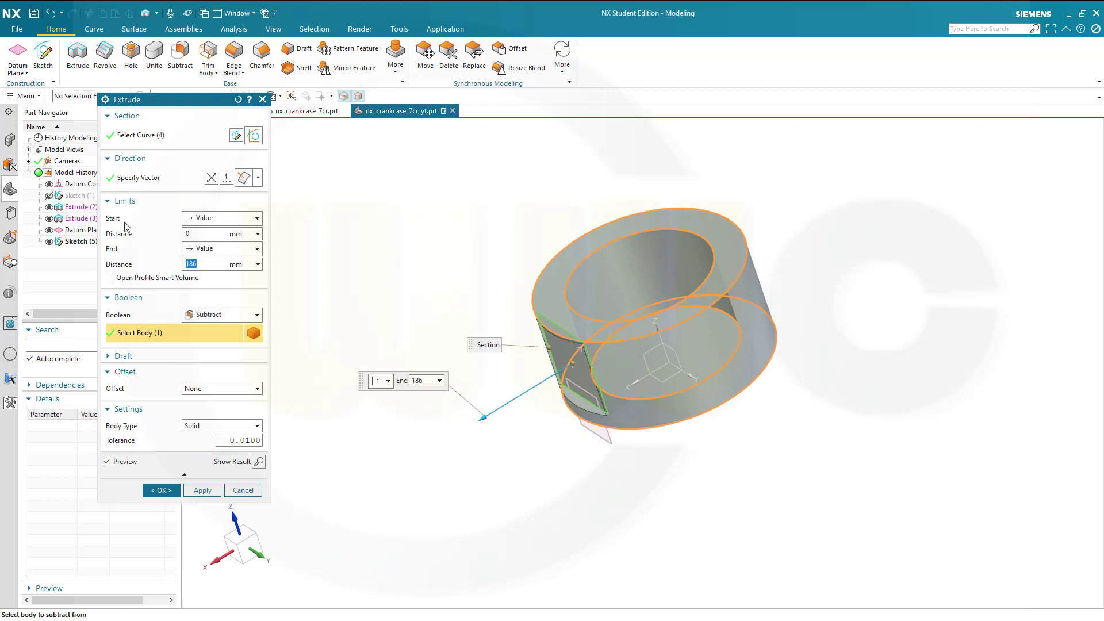
{"action": "key", "text": "Return"}
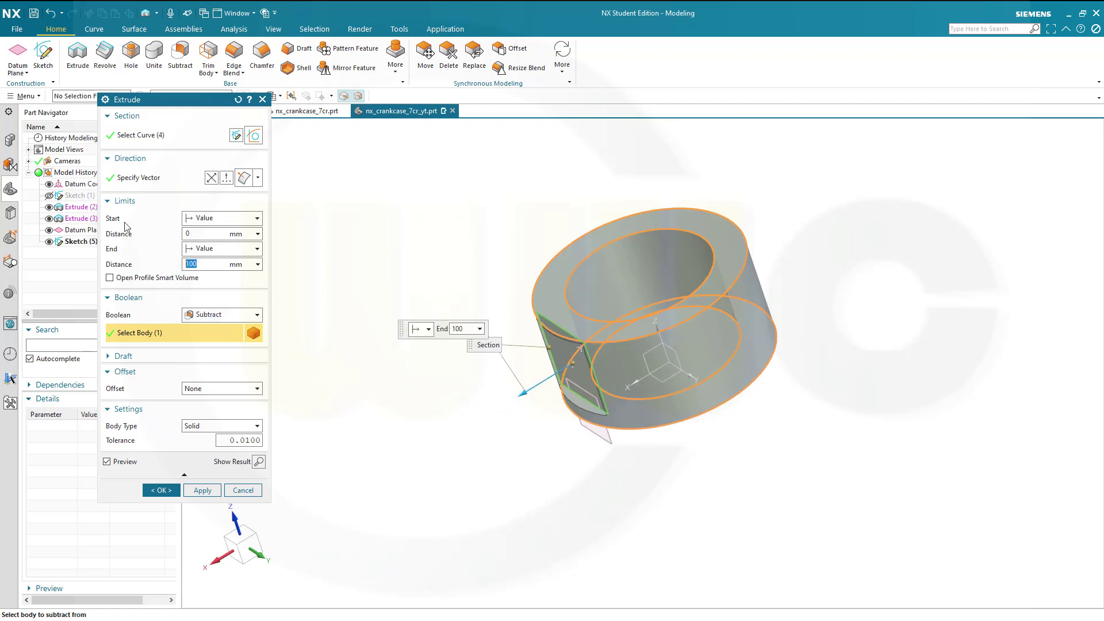
{"action": "left_click", "coordinate": [161, 490]}
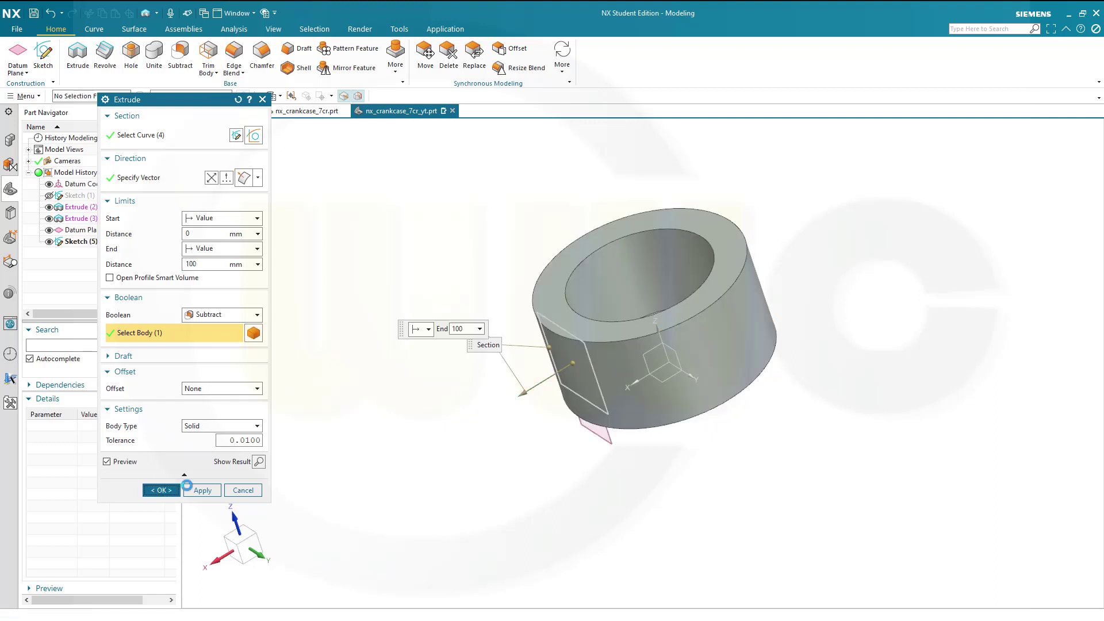
- Cut a simple 136 mm diameter hole at the mounting face's center point, normal to the face, with depth limit Until Next
{"action": "middle_click_drag", "start_coordinate": [446, 409], "coordinate": [515, 368]}
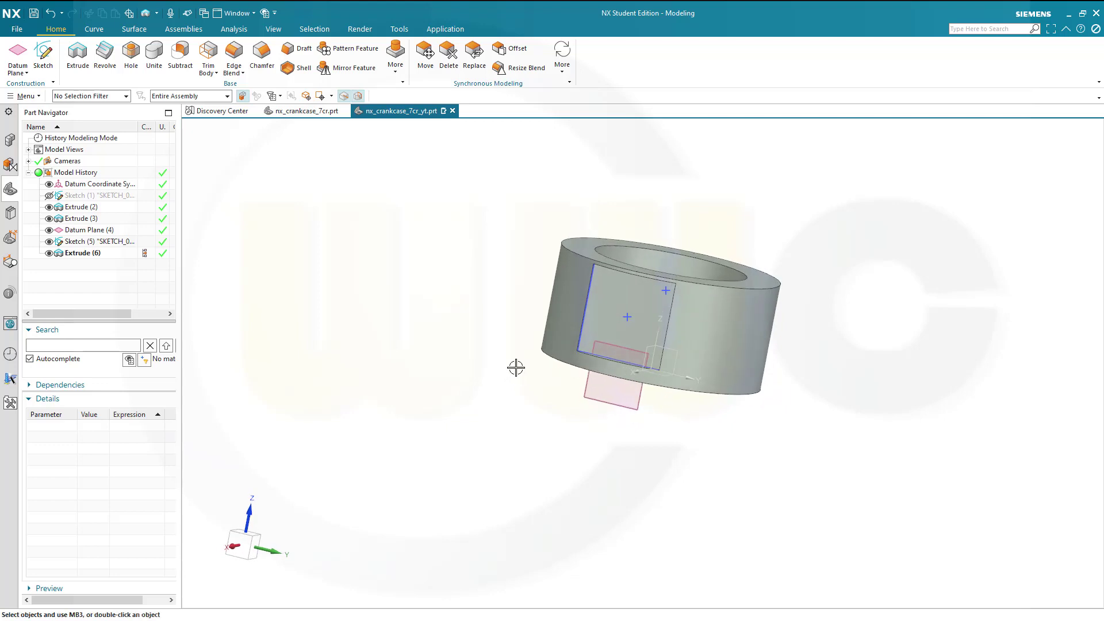
{"action": "middle_click_drag", "start_coordinate": [821, 255], "coordinate": [786, 249]}
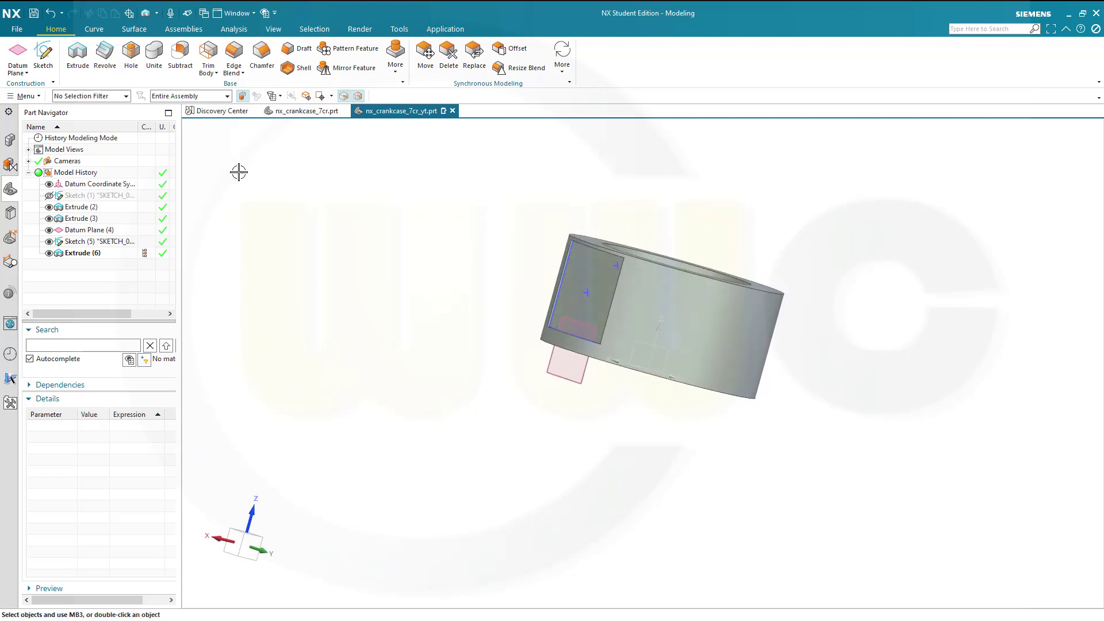
{"action": "left_click", "coordinate": [585, 292]}
{"action": "key", "text": "Escape"}
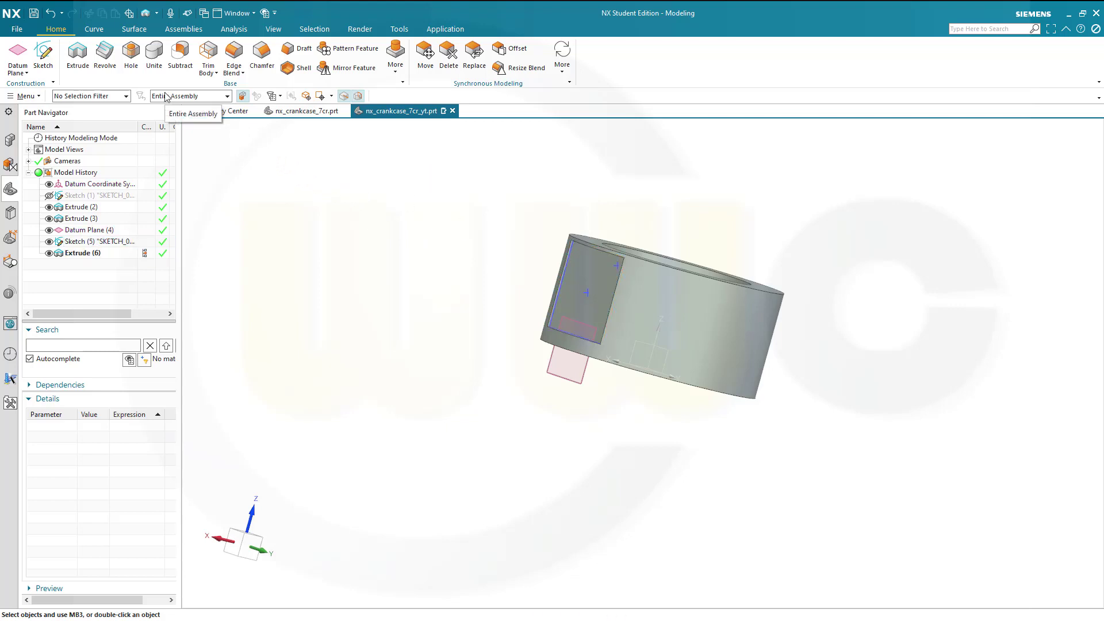
{"action": "left_click", "coordinate": [131, 54]}
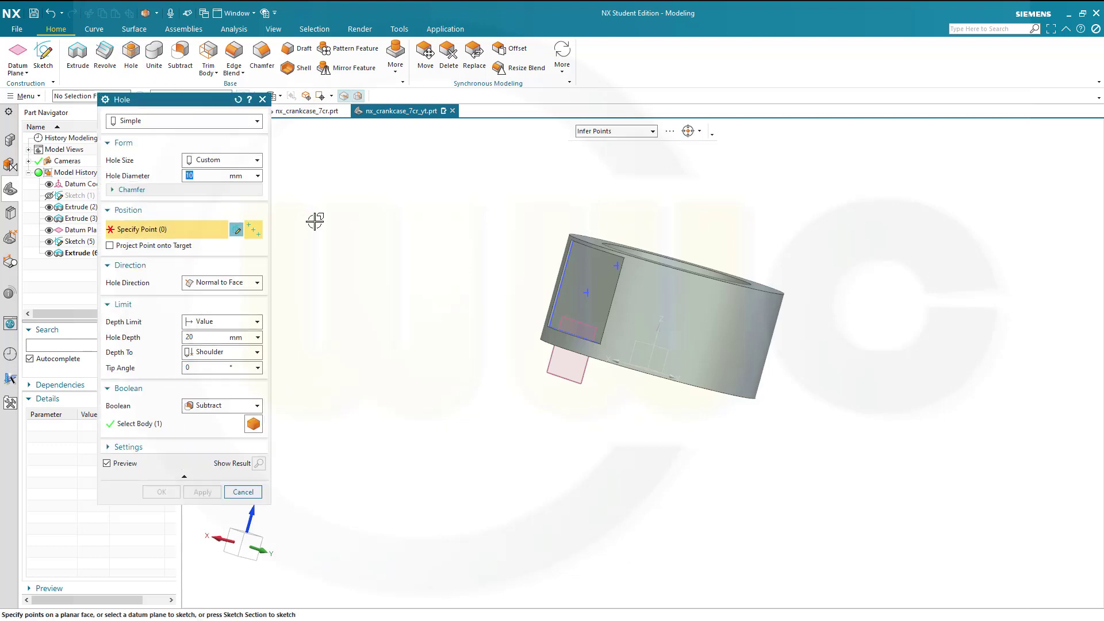
{"action": "mouse_move", "coordinate": [355, 257]}
{"action": "middle_mouse_down"}
{"action": "mouse_move", "coordinate": [375, 261]}
{"action": "mouse_move", "coordinate": [366, 249]}
{"action": "middle_mouse_up"}
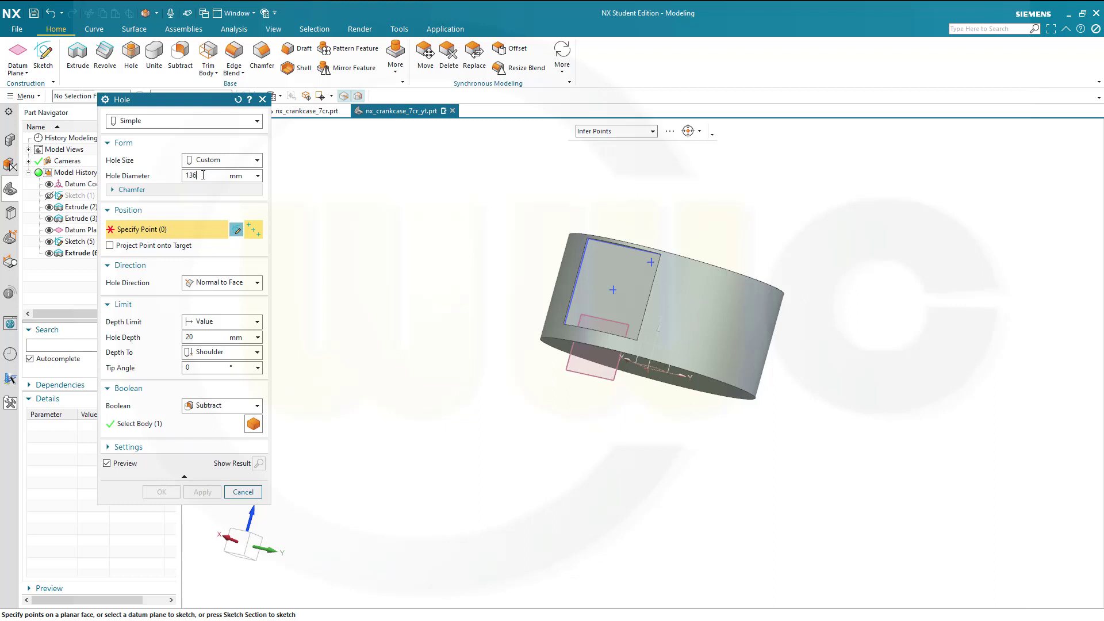
{"action": "left_click", "coordinate": [210, 179]}
{"action": "left_click", "coordinate": [258, 324]}
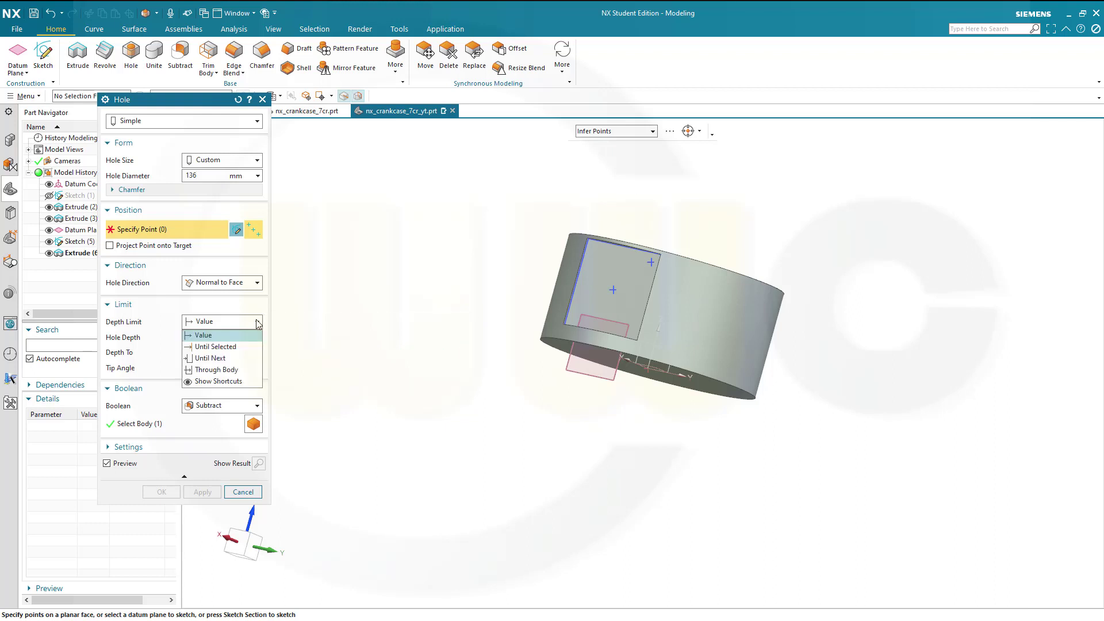
{"action": "left_click", "coordinate": [218, 358]}
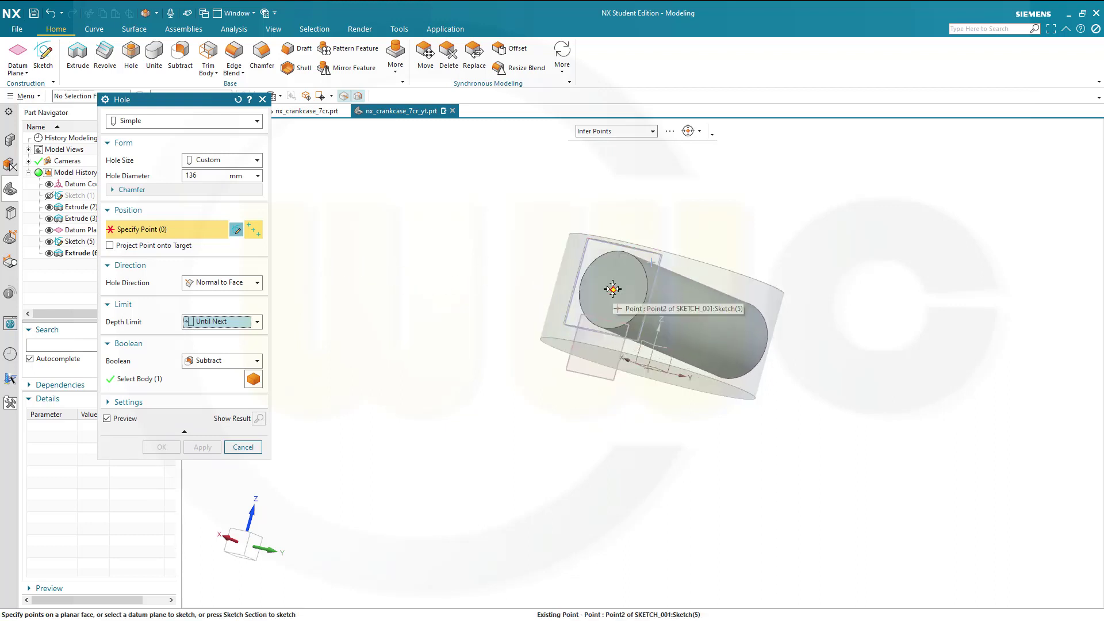
{"action": "left_click", "coordinate": [613, 288]}
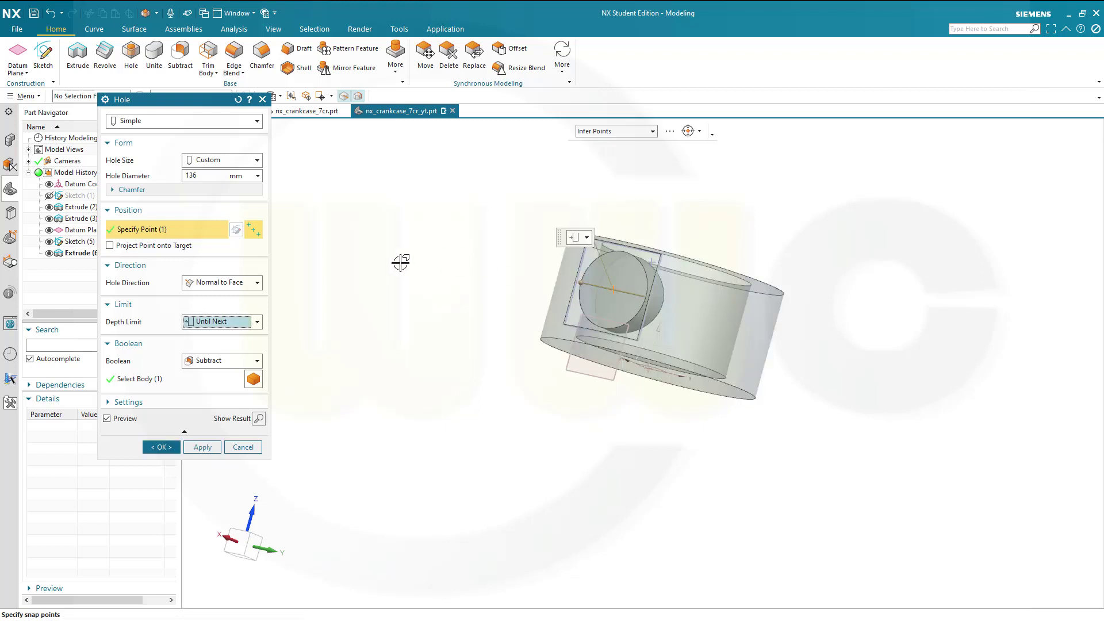
{"action": "middle_click_drag", "start_coordinate": [398, 285], "coordinate": [362, 298]}
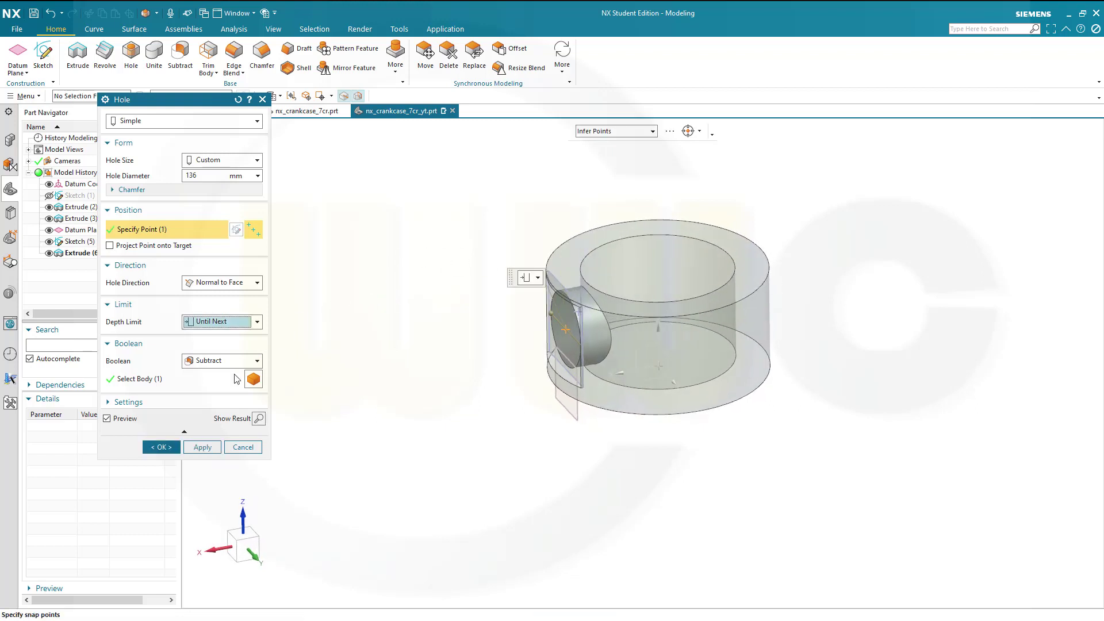
{"action": "left_click", "coordinate": [162, 448]}
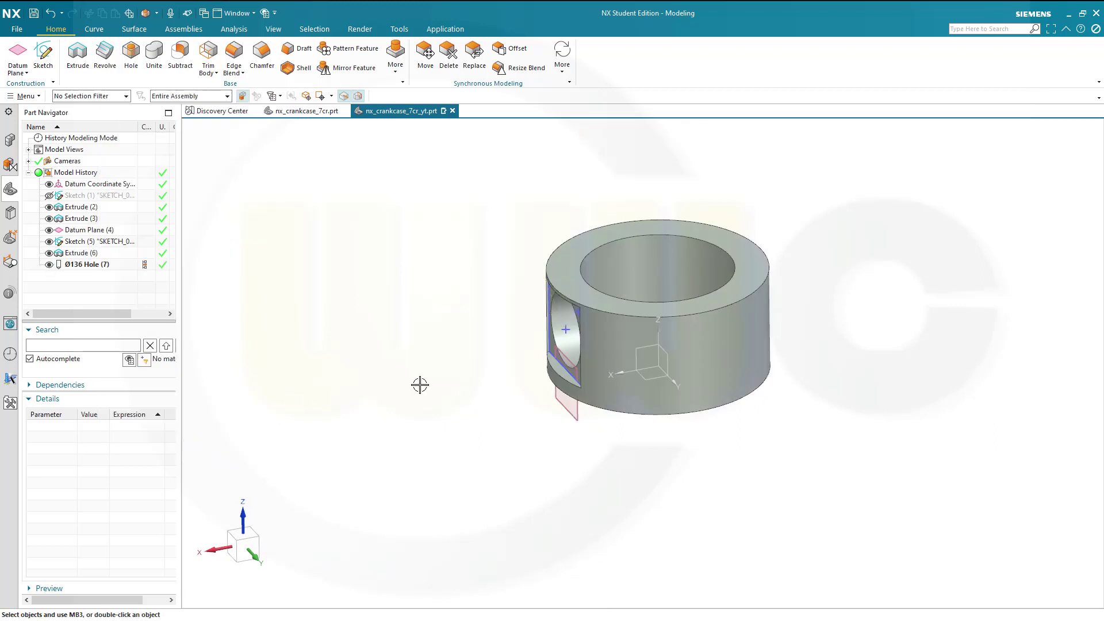
- Cut a simple 10 mm diameter hole, 20 mm deep and normal to the face, at the sketch point in the mounting face's upper corner
{"action": "middle_click_drag", "start_coordinate": [528, 407], "coordinate": [587, 387]}
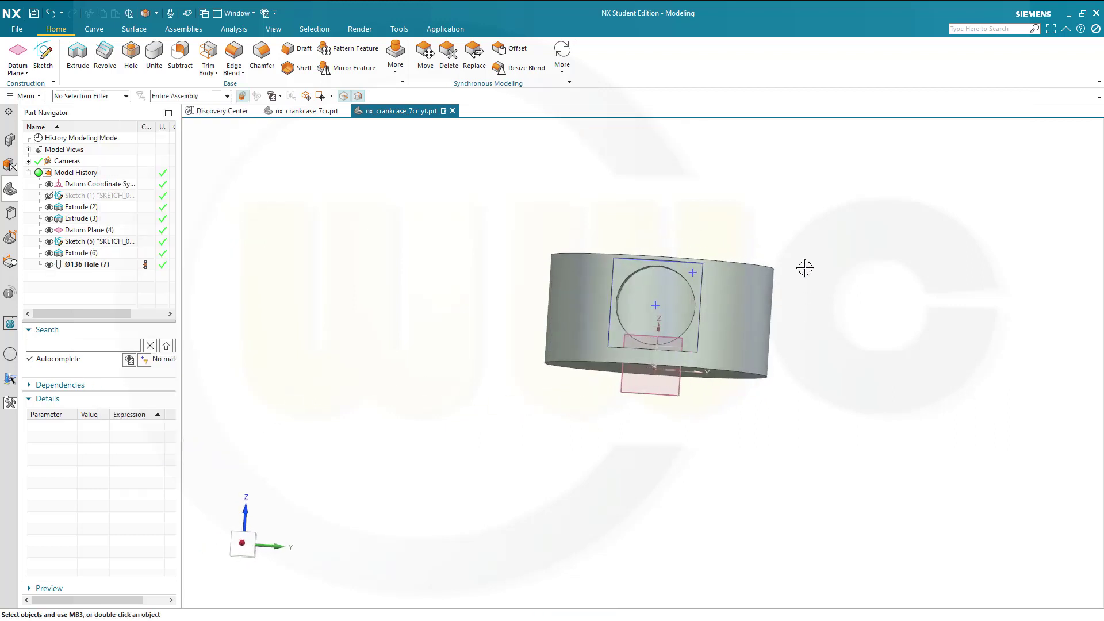
{"action": "middle_click_drag", "start_coordinate": [783, 303], "coordinate": [815, 374]}
{"action": "scroll", "coordinate": [810, 379], "scroll_direction": "up", "scroll_amount": 1}
{"action": "scroll", "coordinate": [350, 364], "scroll_direction": "down", "scroll_amount": 2}
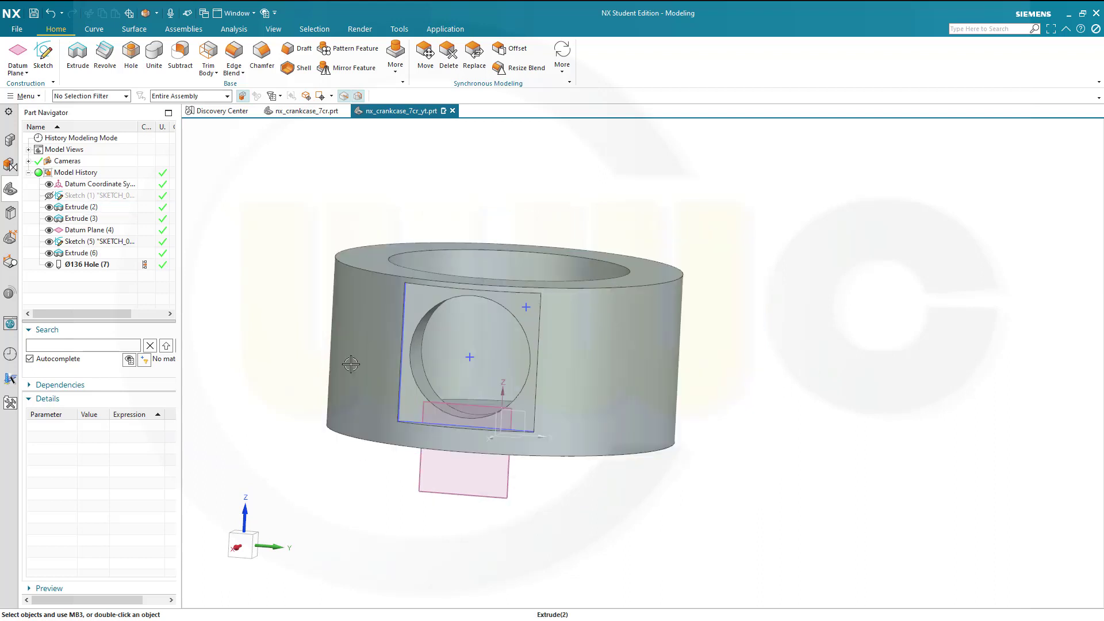
{"action": "middle_click_drag", "start_coordinate": [280, 340], "coordinate": [452, 179]}
{"action": "scroll", "coordinate": [443, 235], "scroll_direction": "up", "scroll_amount": 1}
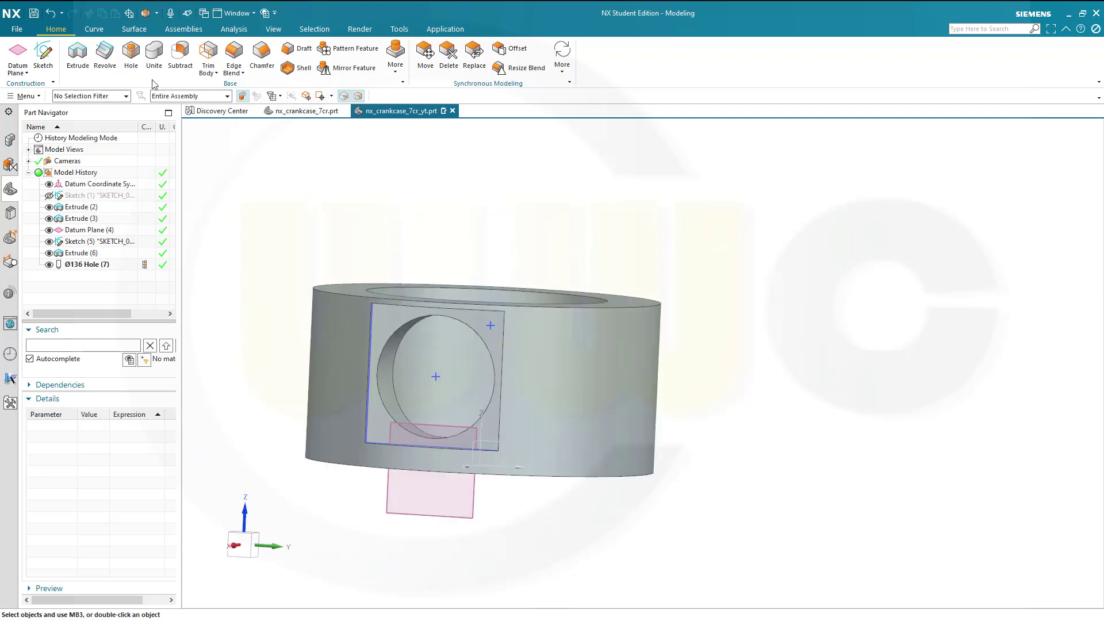
{"action": "left_click", "coordinate": [131, 55]}
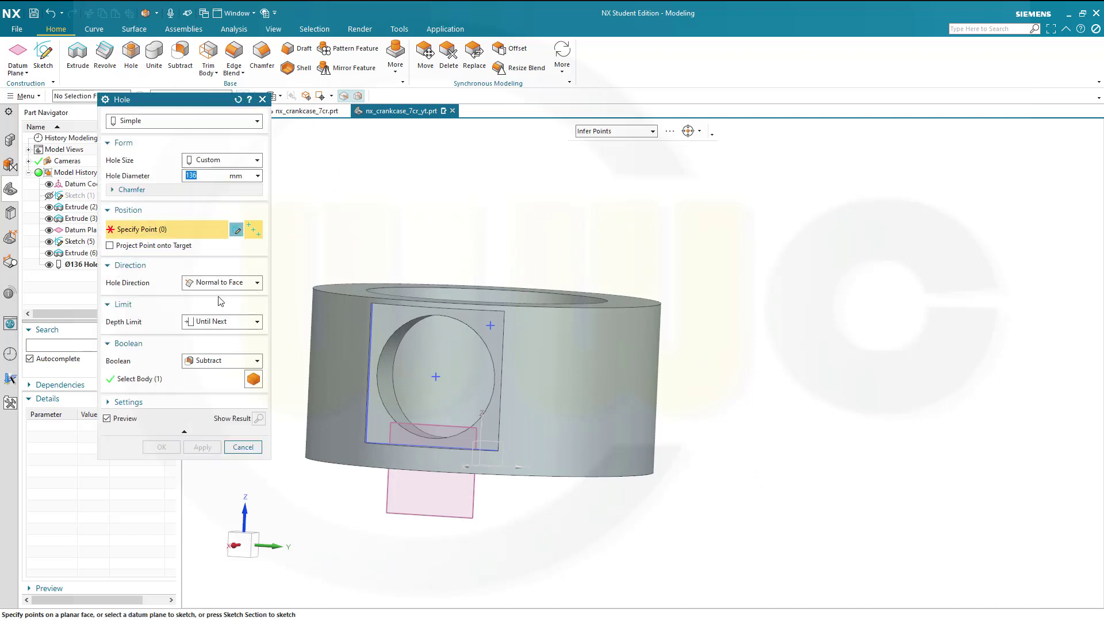
{"action": "left_click", "coordinate": [257, 324]}
{"action": "left_click", "coordinate": [215, 335]}
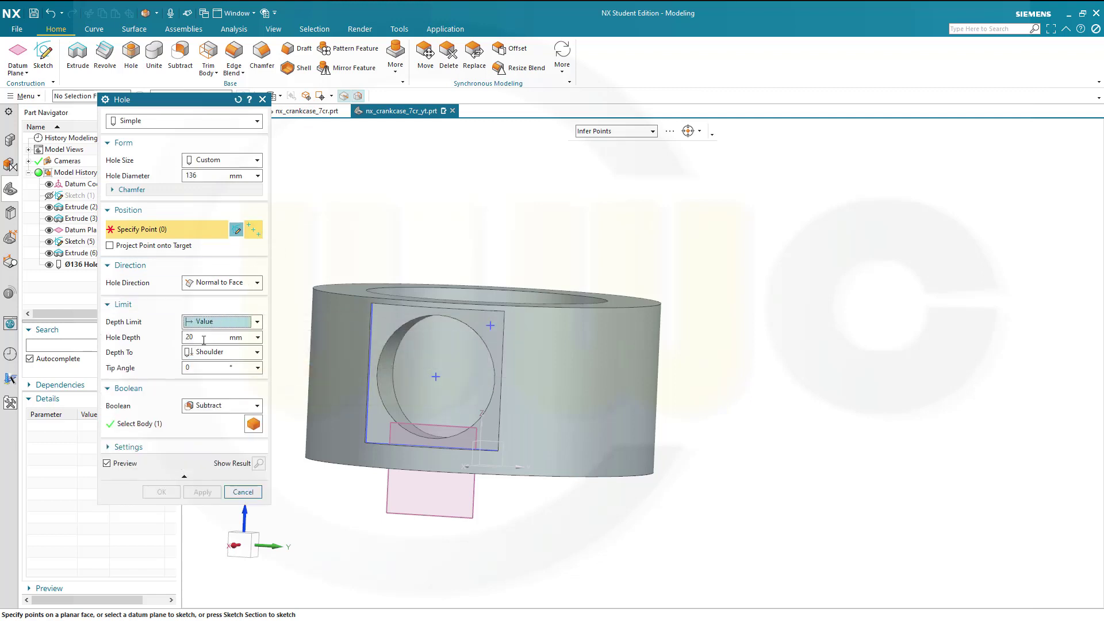
{"action": "double_click", "coordinate": [207, 177]}
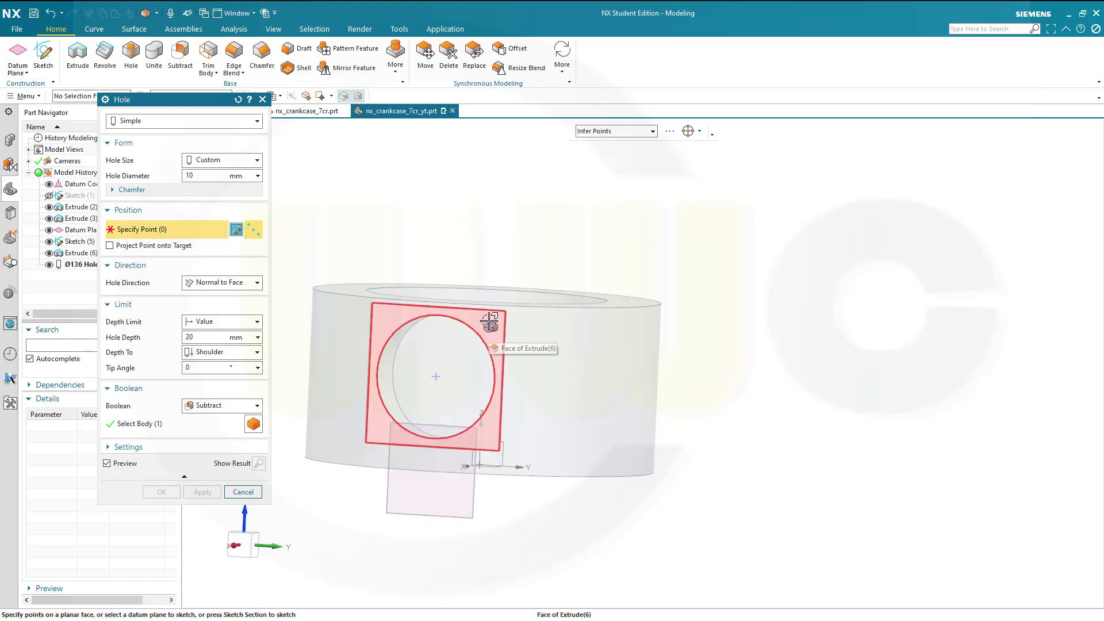
{"action": "scroll", "coordinate": [489, 322], "scroll_direction": "up", "scroll_amount": 3}
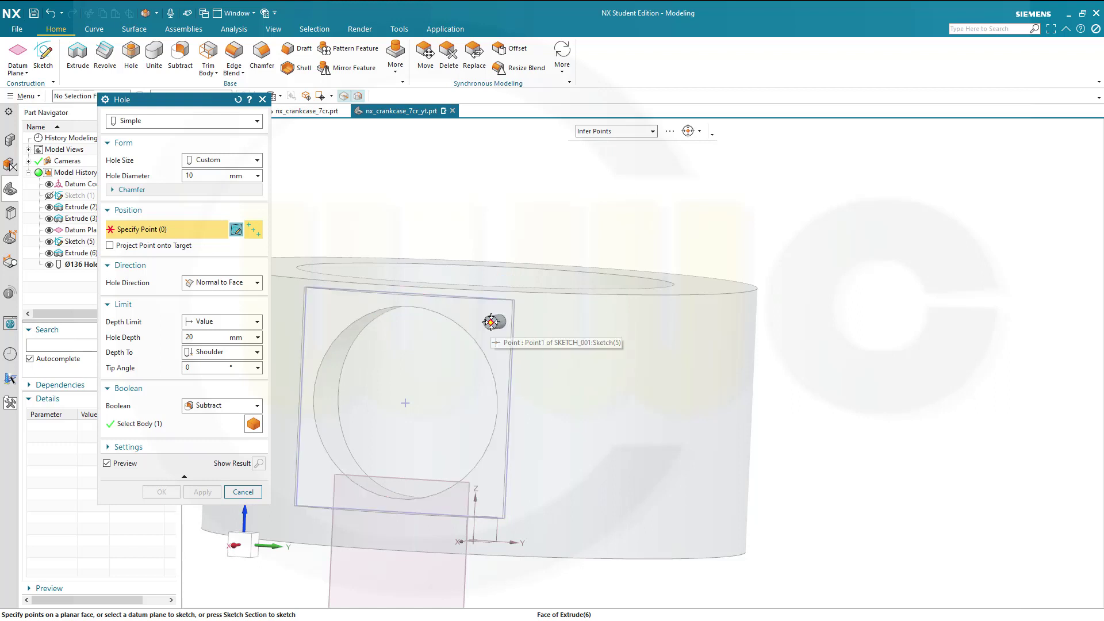
{"action": "left_click", "coordinate": [487, 320]}
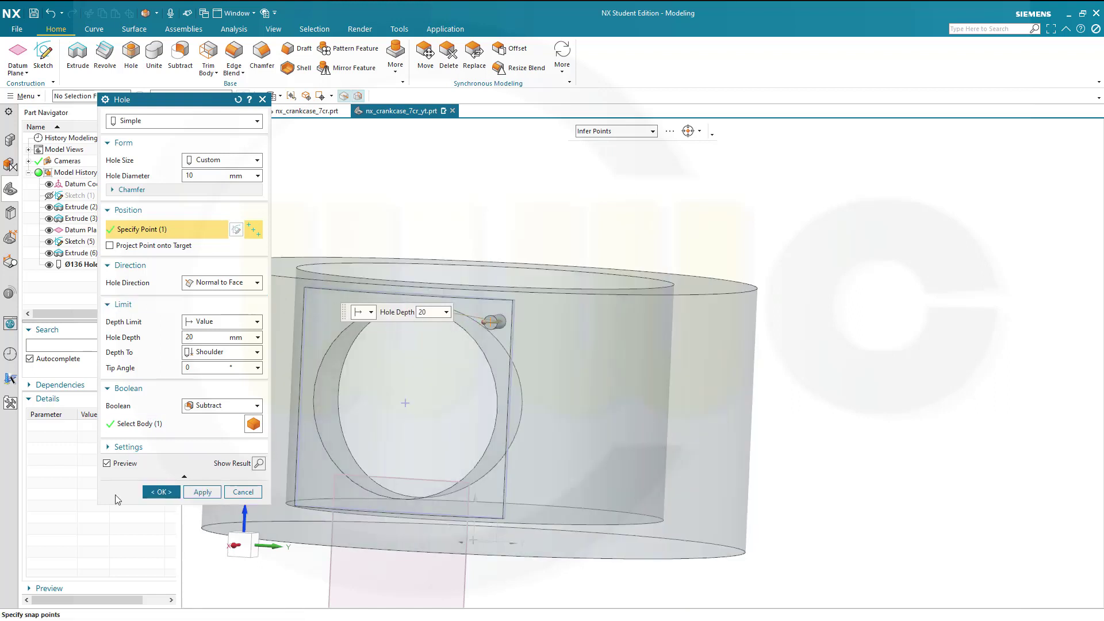
{"action": "left_click", "coordinate": [163, 492]}
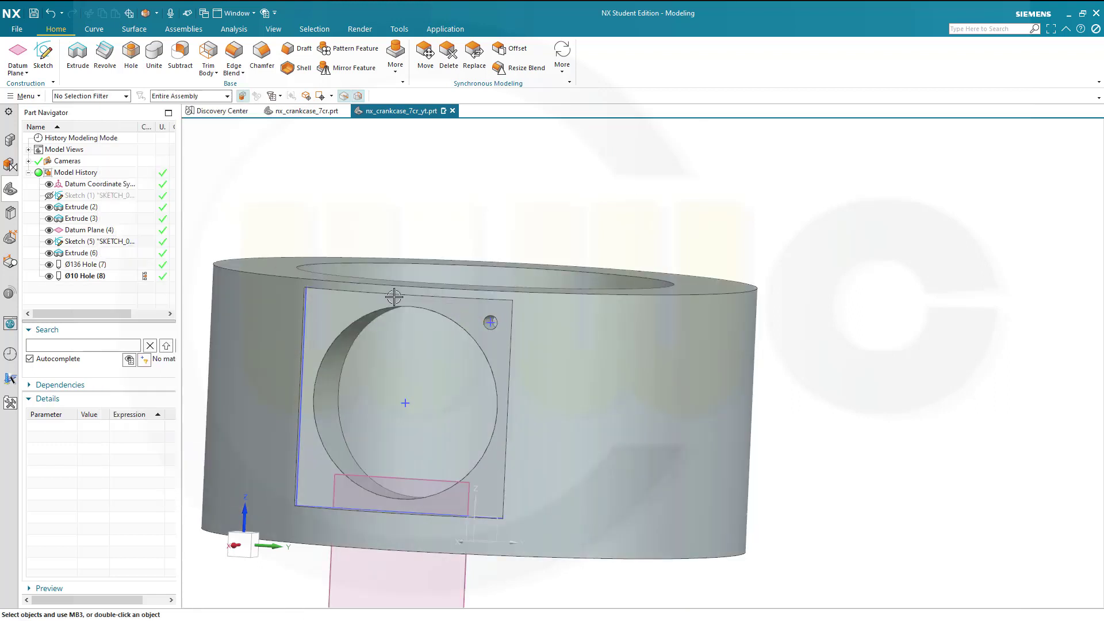
- Pattern the flat mounting face cut in a circular layout around the datum Z axis with a count of 7 over 360°
{"action": "mouse_move", "coordinate": [609, 247]}
{"action": "middle_mouse_down"}
{"action": "mouse_move", "coordinate": [610, 287]}
{"action": "mouse_move", "coordinate": [611, 249]}
{"action": "middle_mouse_up"}
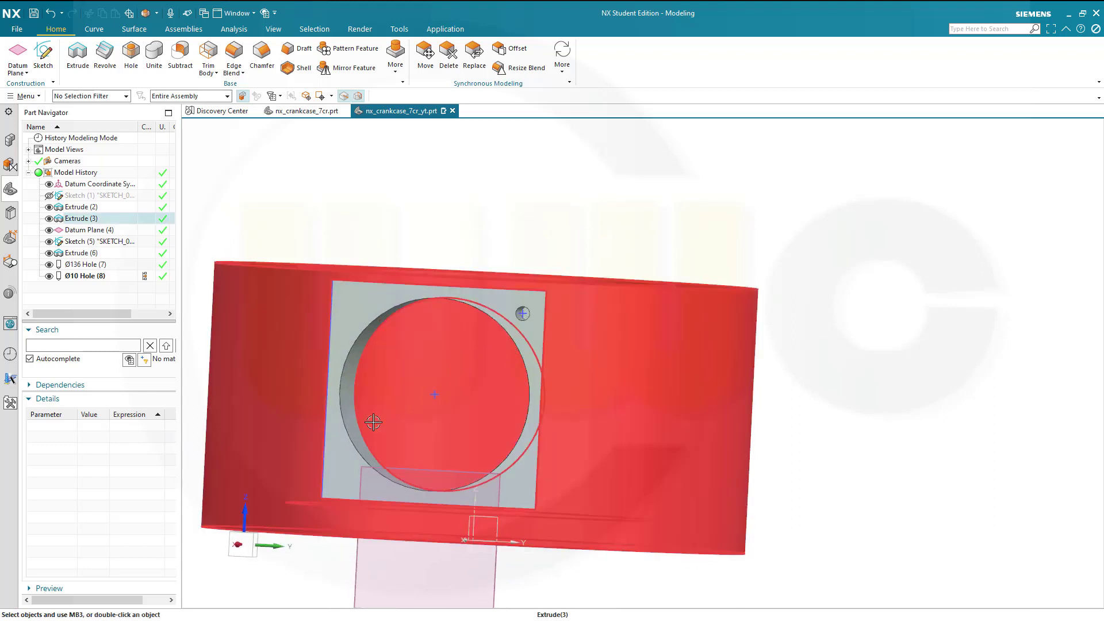
{"action": "middle_click_drag", "start_coordinate": [368, 434], "coordinate": [538, 324]}
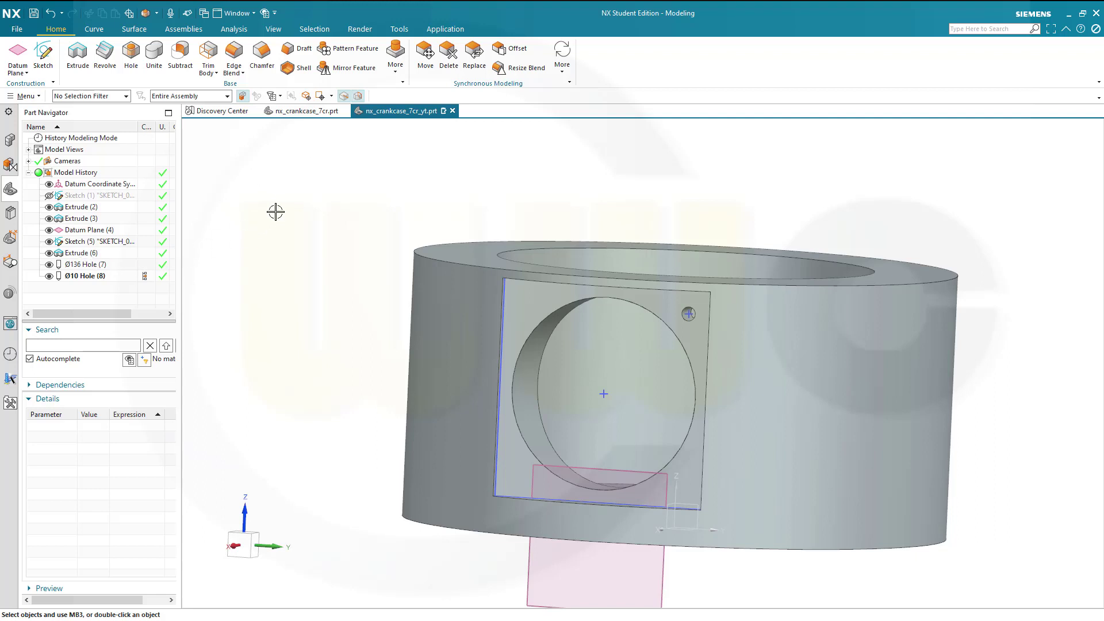
{"action": "left_click", "coordinate": [346, 49]}
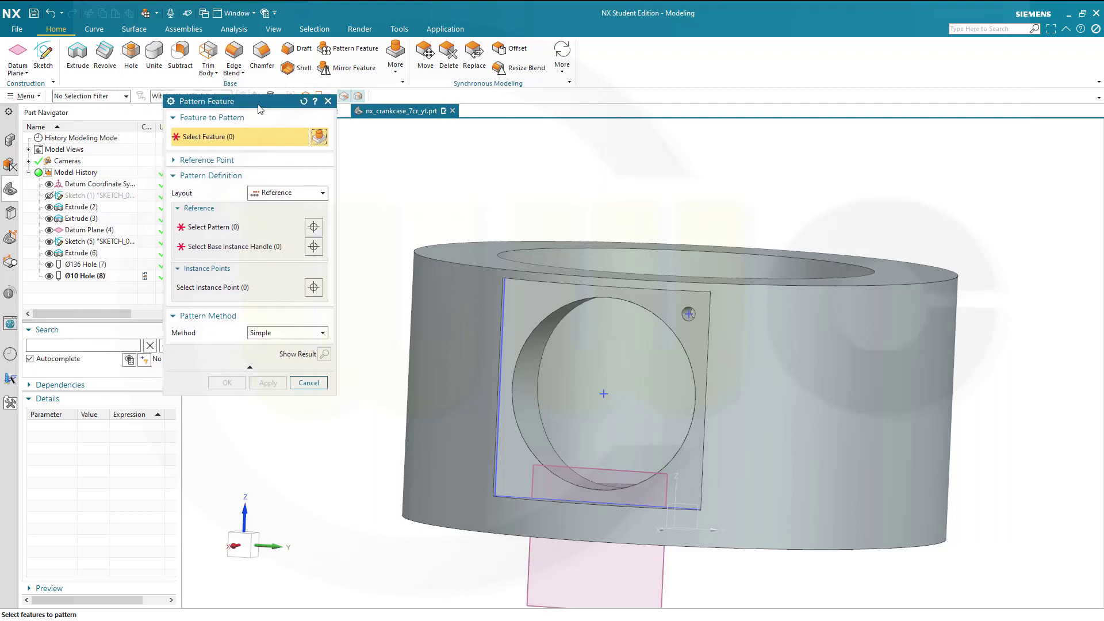
{"action": "left_click", "coordinate": [82, 253]}
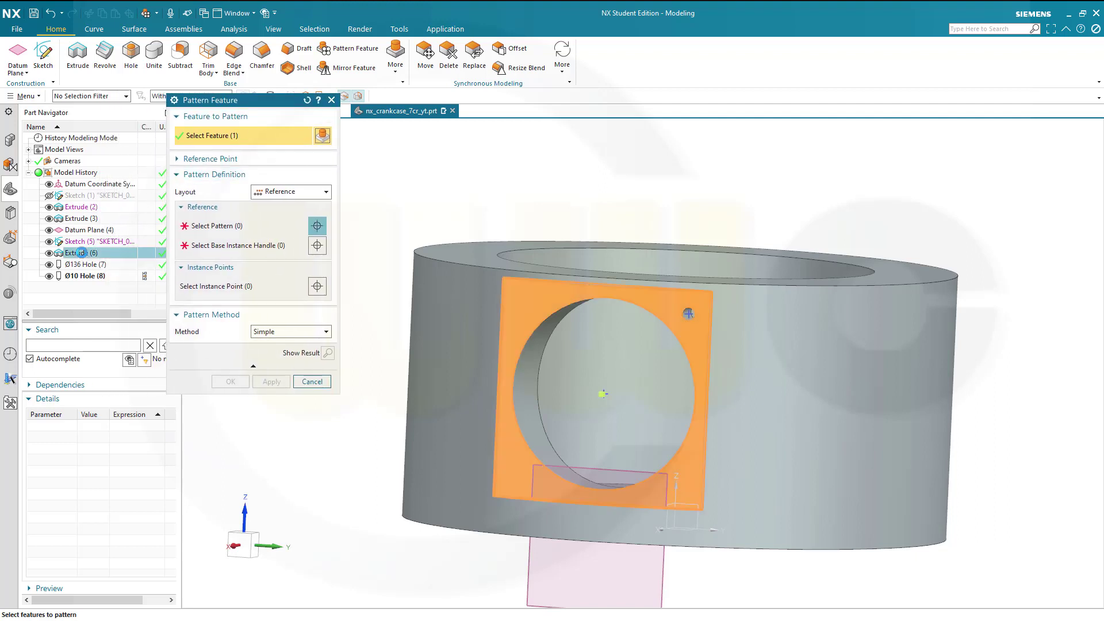
{"action": "left_click", "coordinate": [291, 192]}
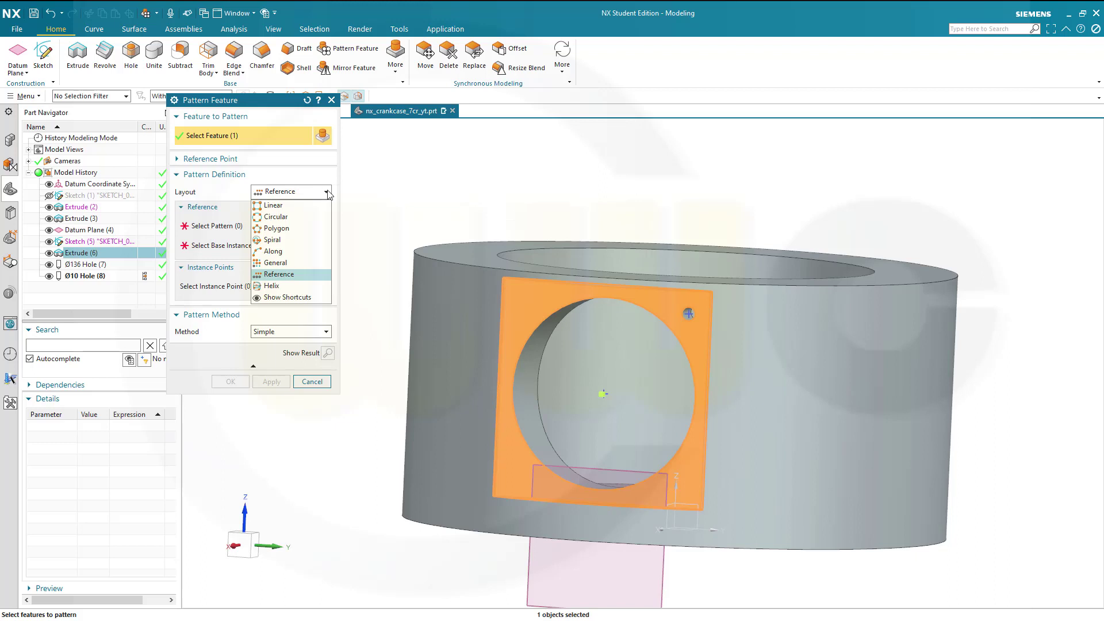
{"action": "left_click", "coordinate": [289, 216]}
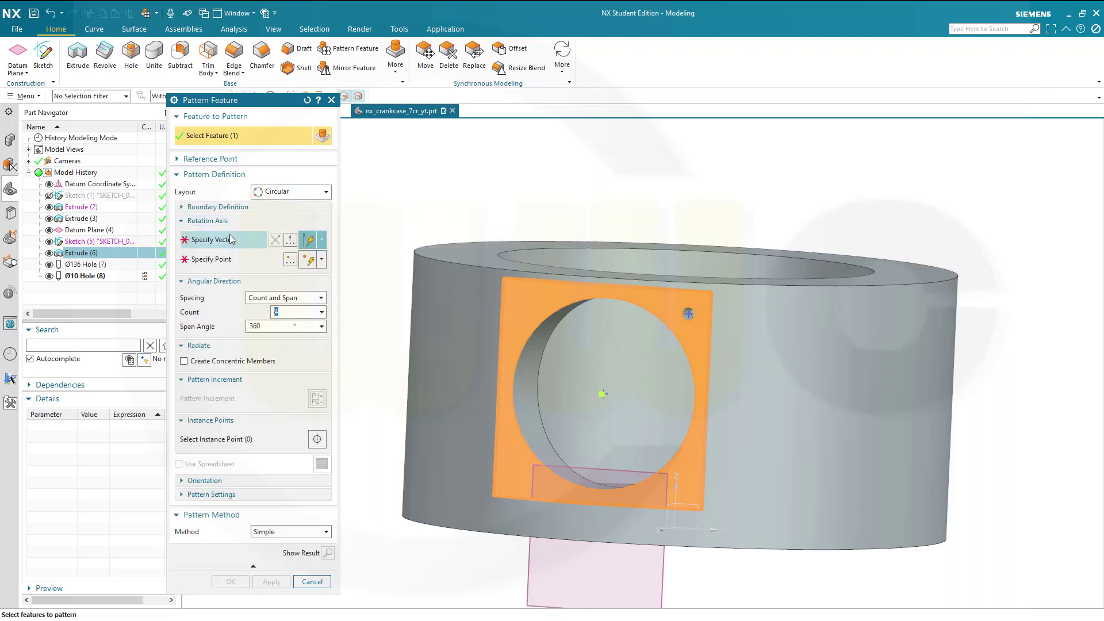
{"action": "left_click", "coordinate": [226, 241]}
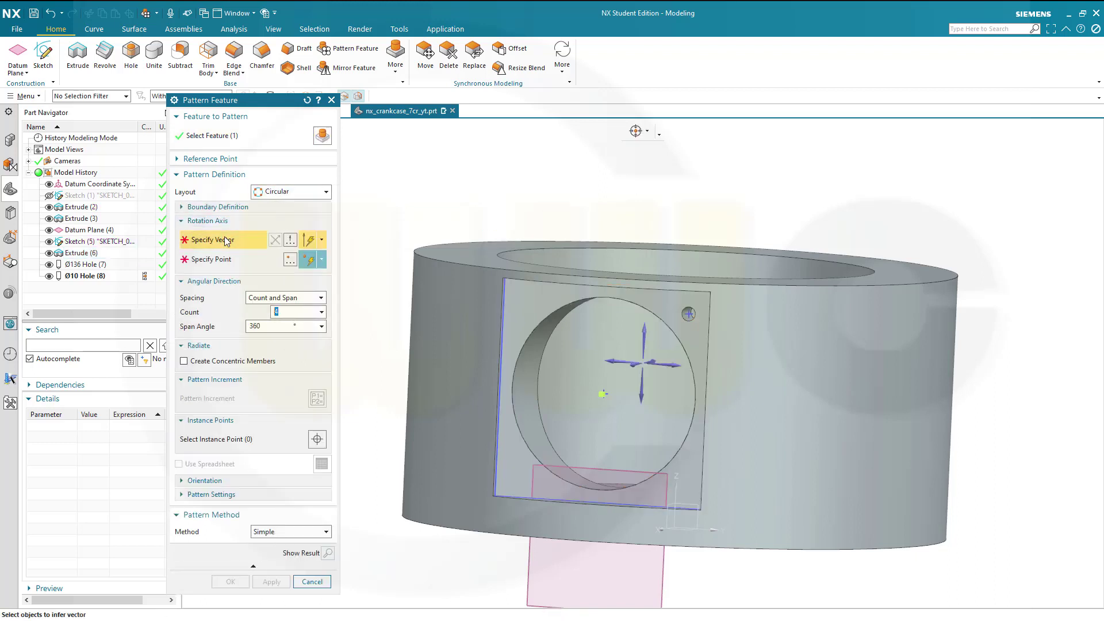
{"action": "left_click", "coordinate": [674, 483]}
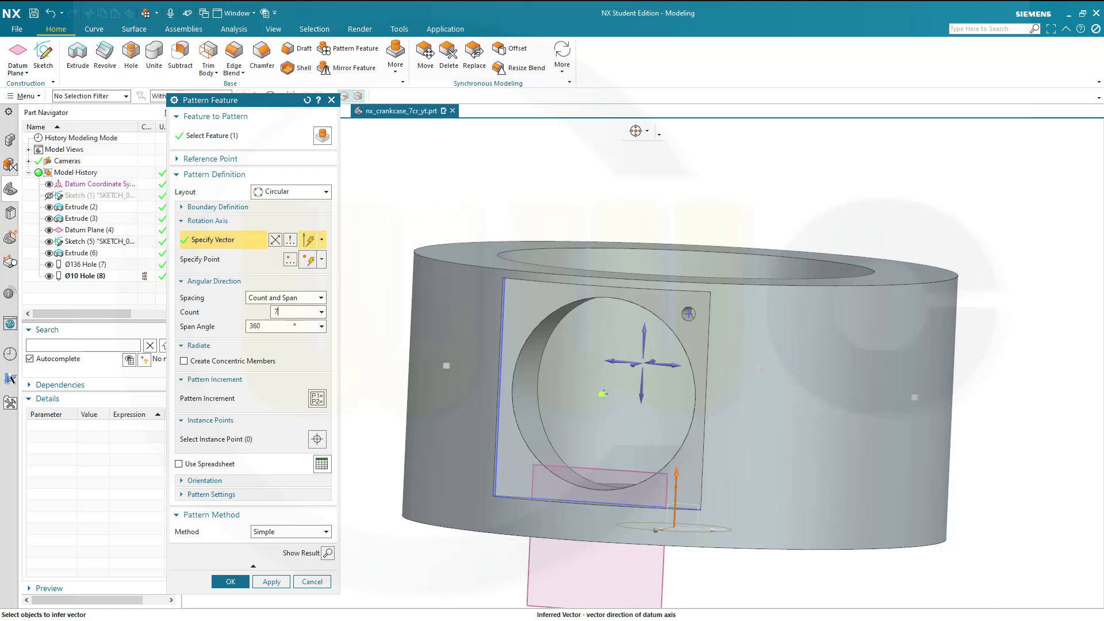
{"action": "key", "text": "Tab"}
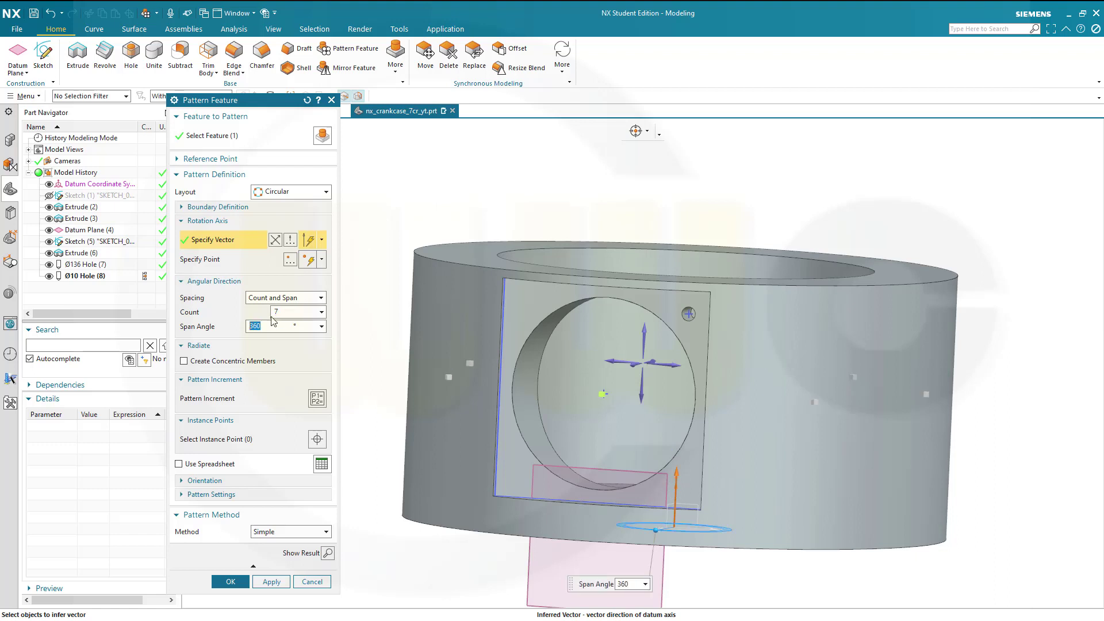